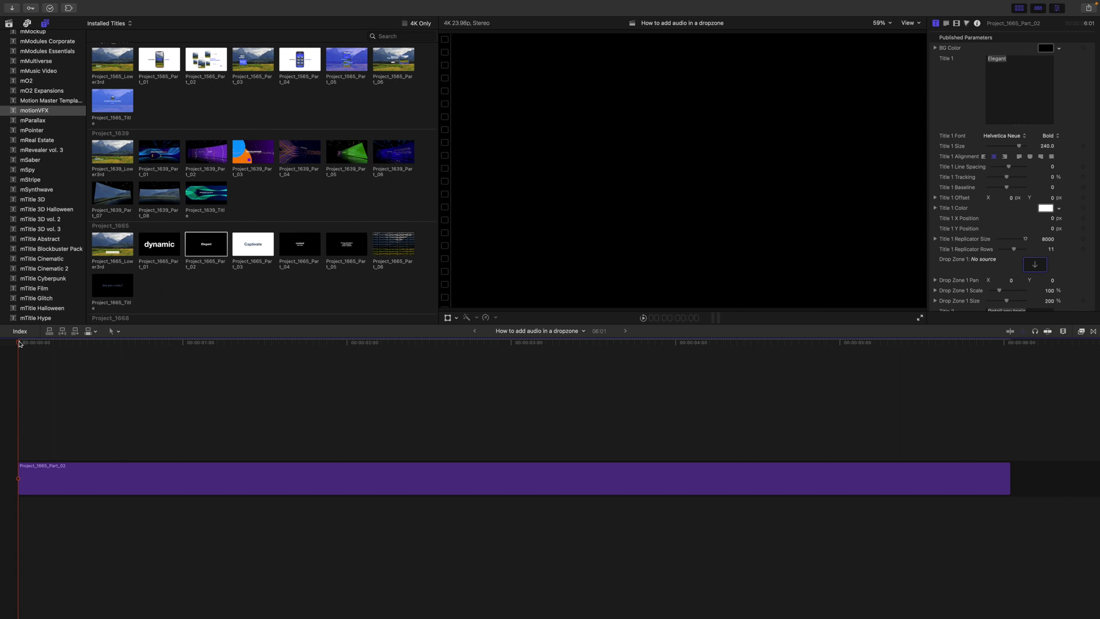
Scrub through the Project_1665_Part_02 title to preview its empty Drop Zone 1
drag(19, 343, 566, 357)
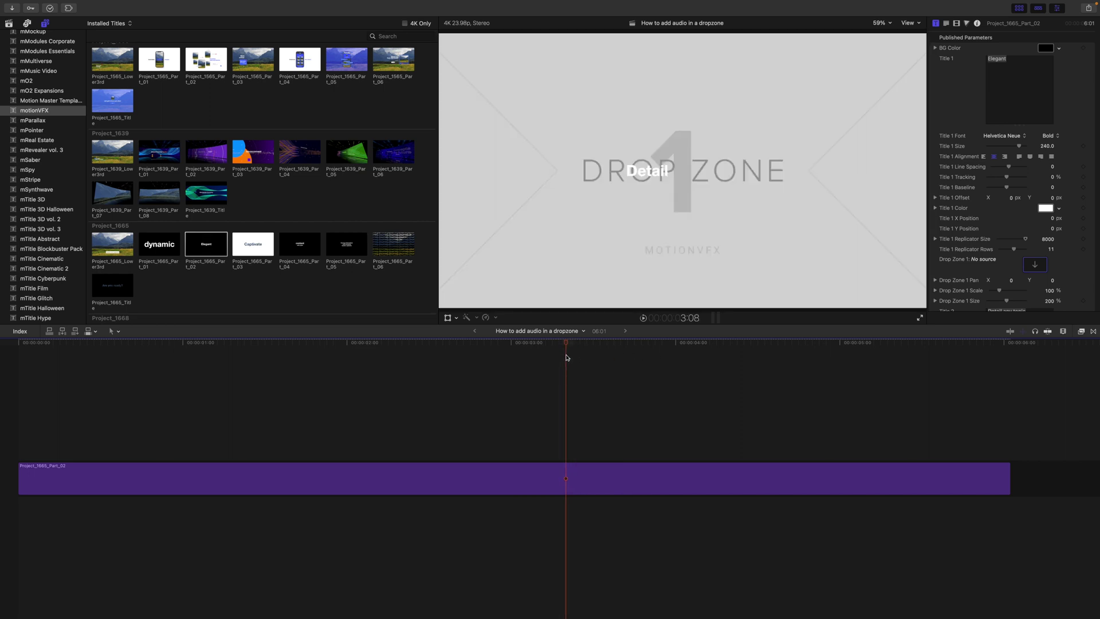
Step frame by frame to 3:08, where the title's drop zone first appears
key(Left)
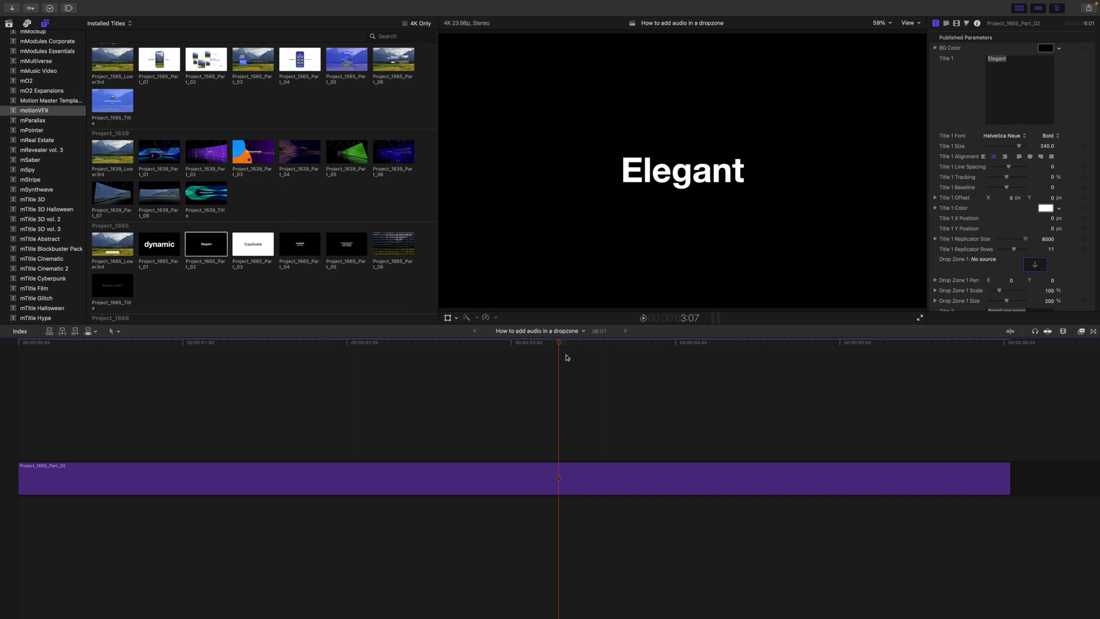
key(Right)
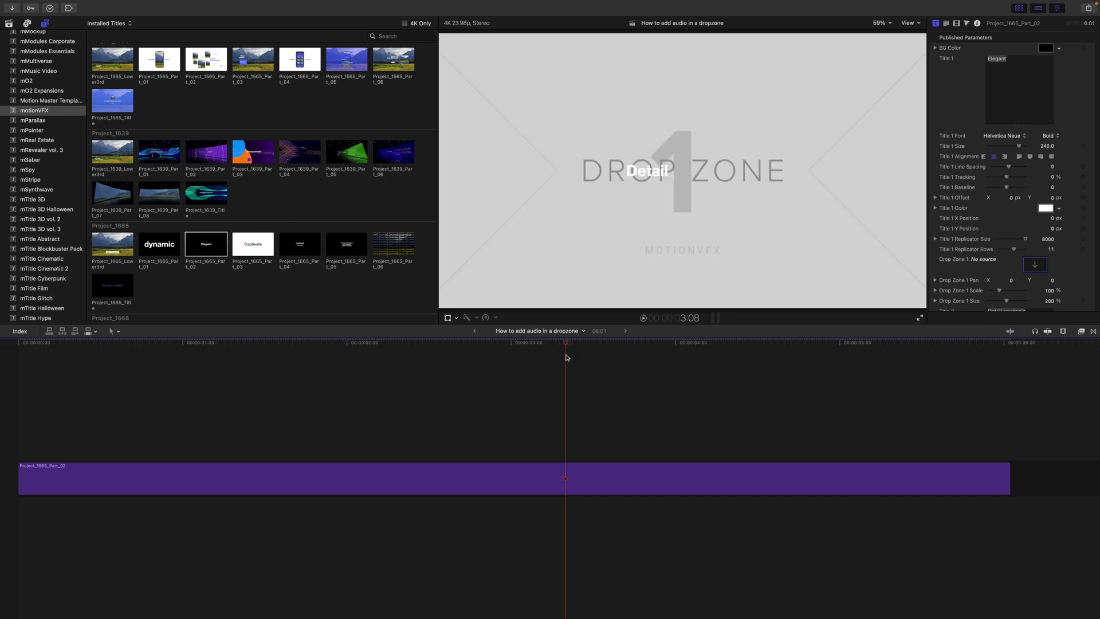
Add the MVI_1265 talking-head clip from the library to the timeline above the title
click(10, 25)
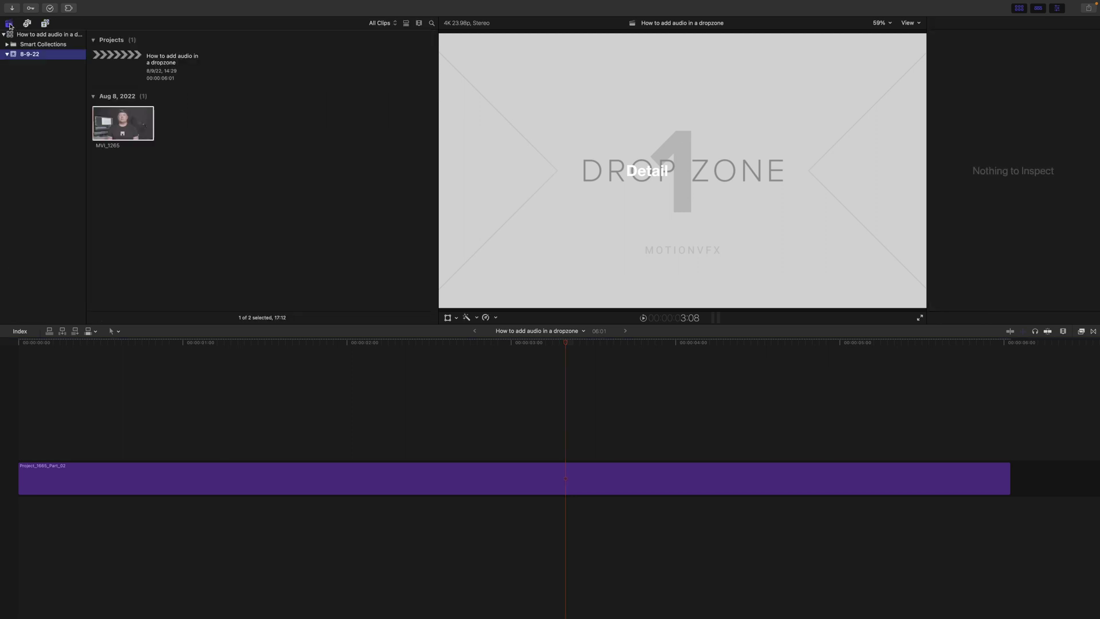
click(112, 120)
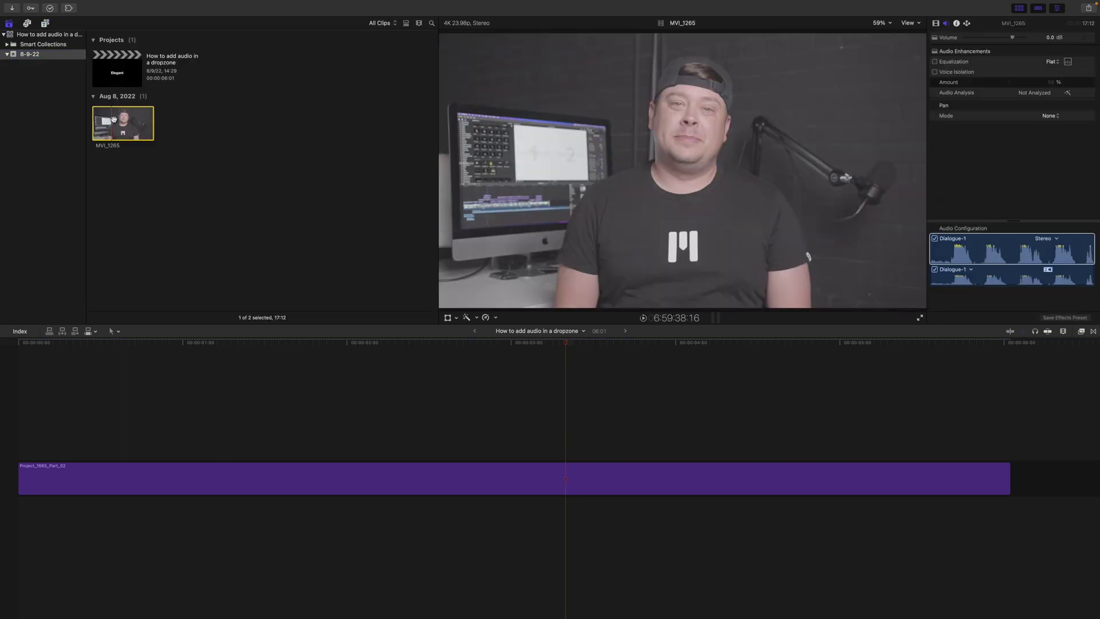
drag(137, 374, 25, 417)
Blade MVI_1265 at about 5:13 near the title's end and delete its tail
click(225, 391)
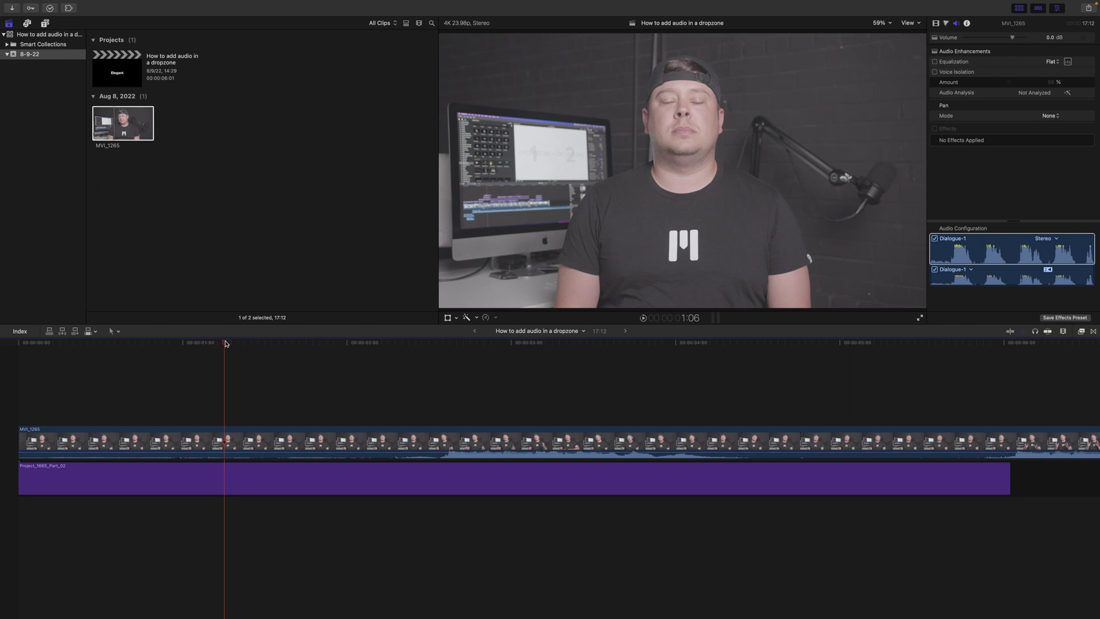
drag(226, 342, 435, 353)
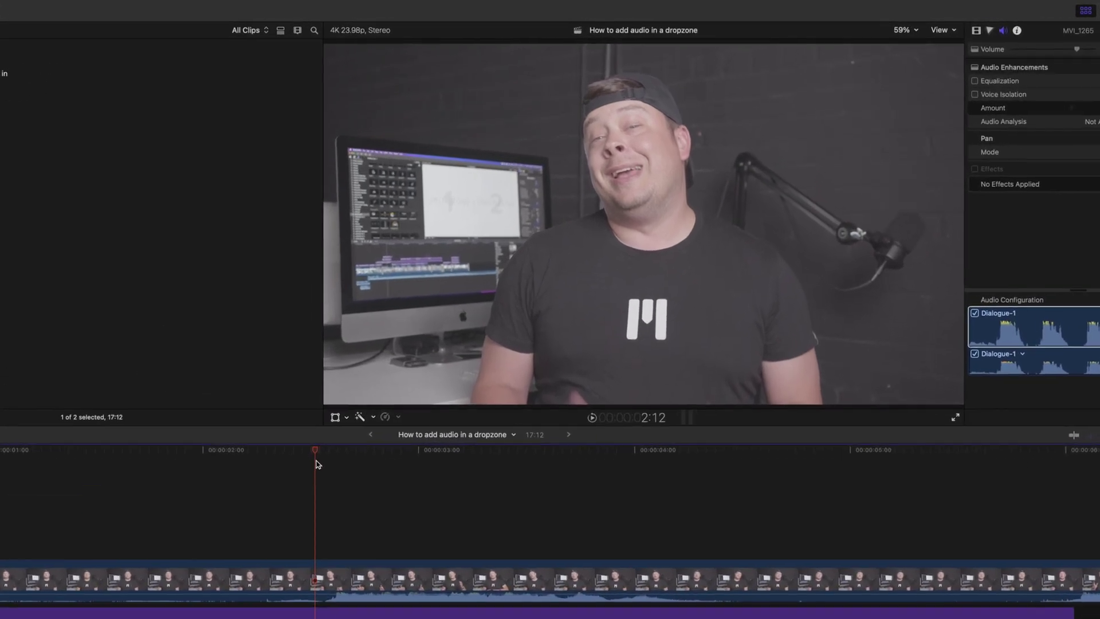
key(space)
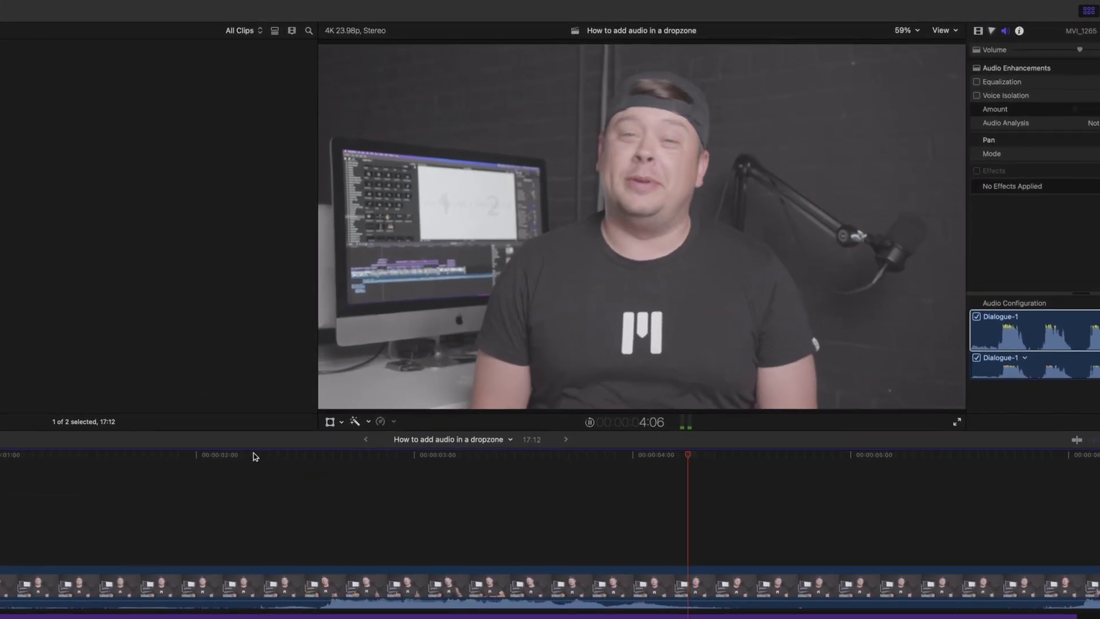
key(space)
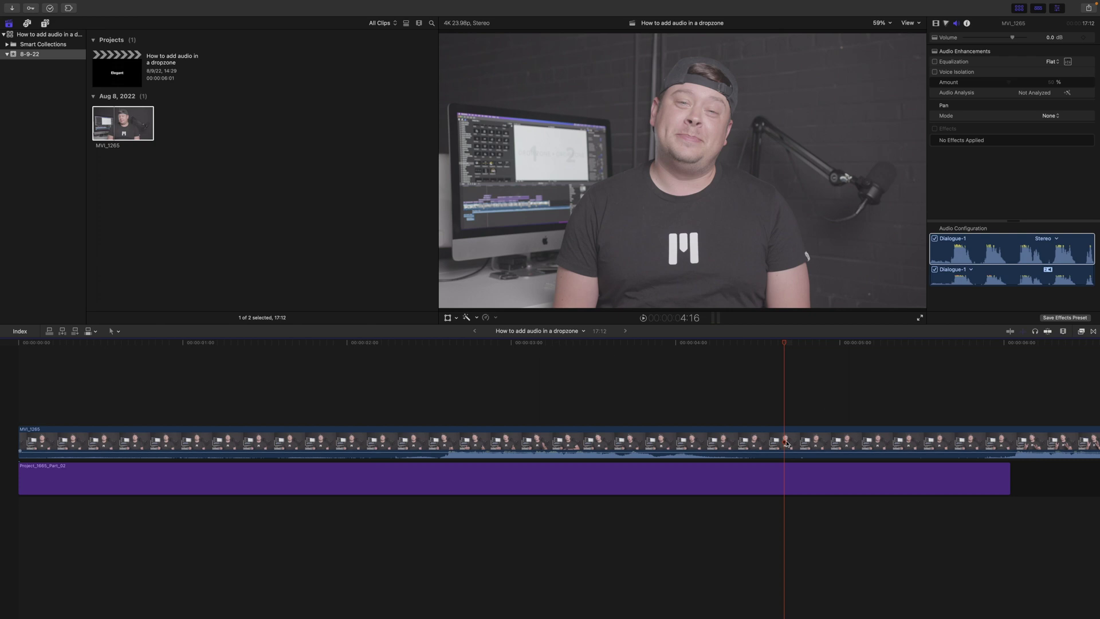
key(b)
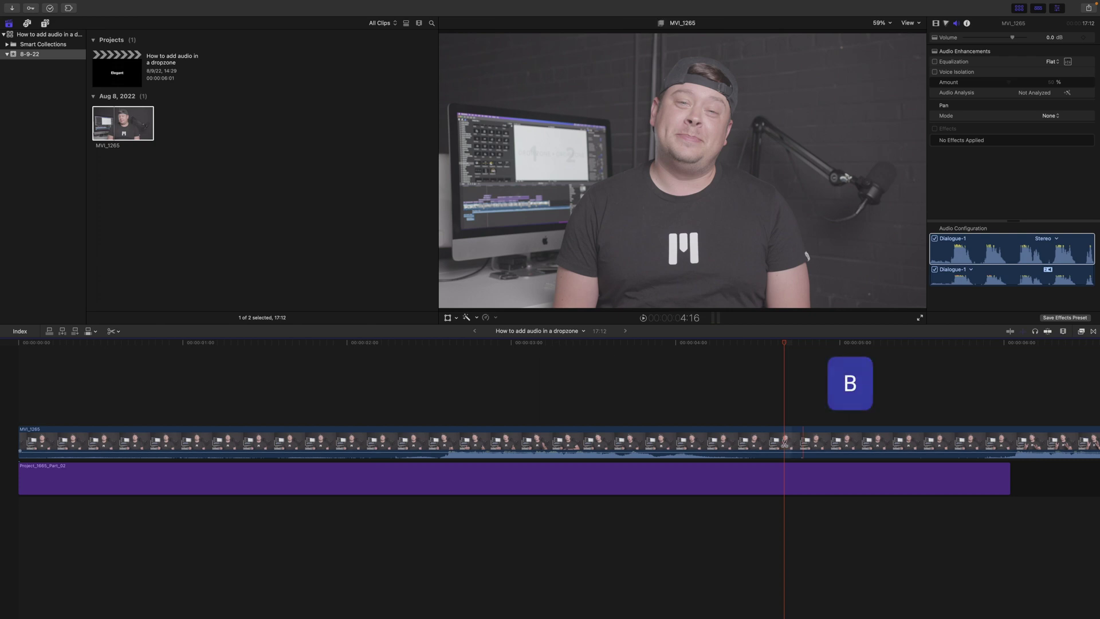
click(929, 438)
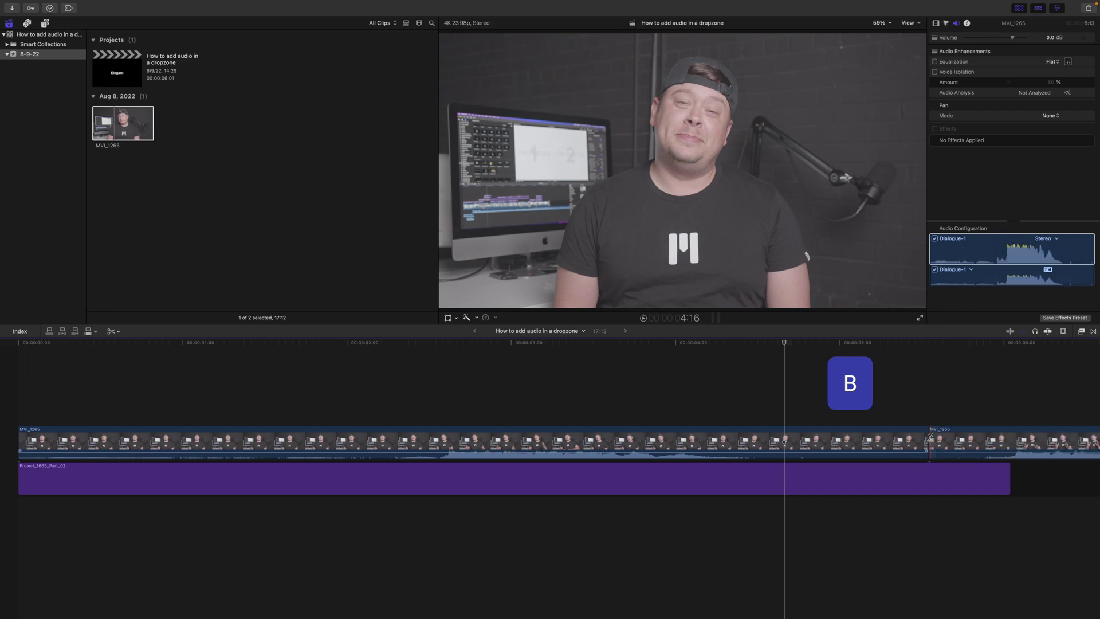
click(974, 441)
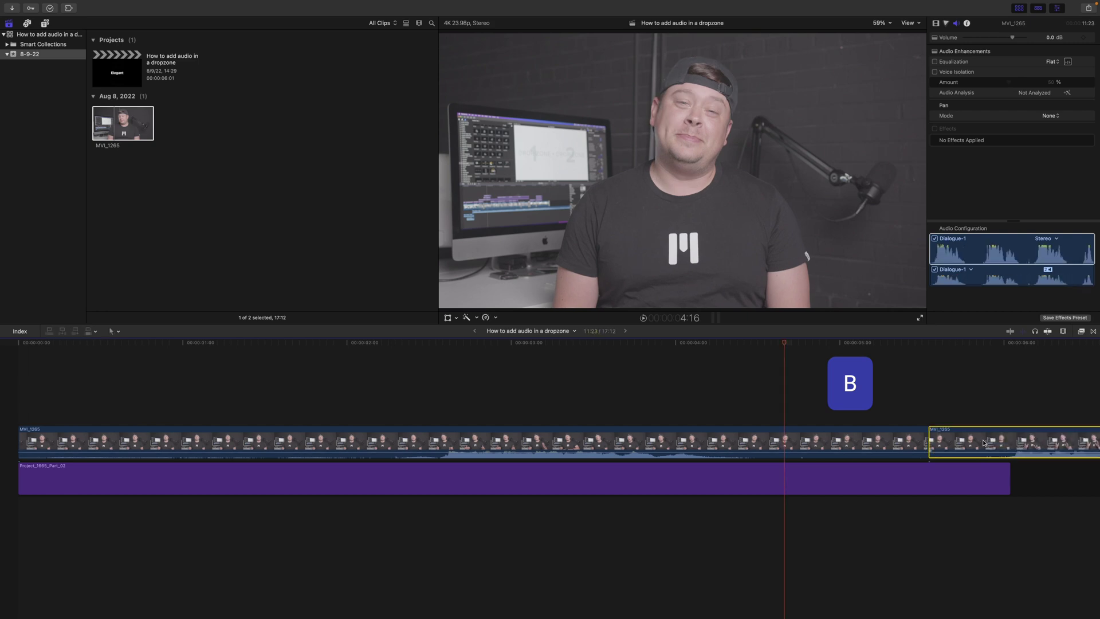
key(Delete)
Add a Color Board correction to MVI_1265 that darkens its midtone exposure
click(720, 442)
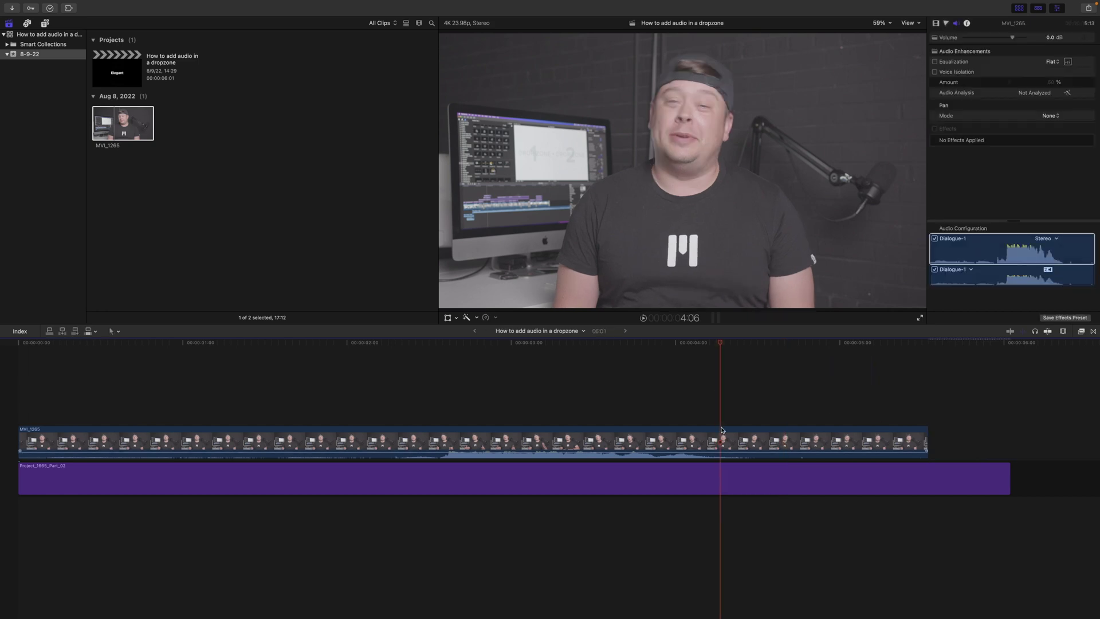
click(946, 23)
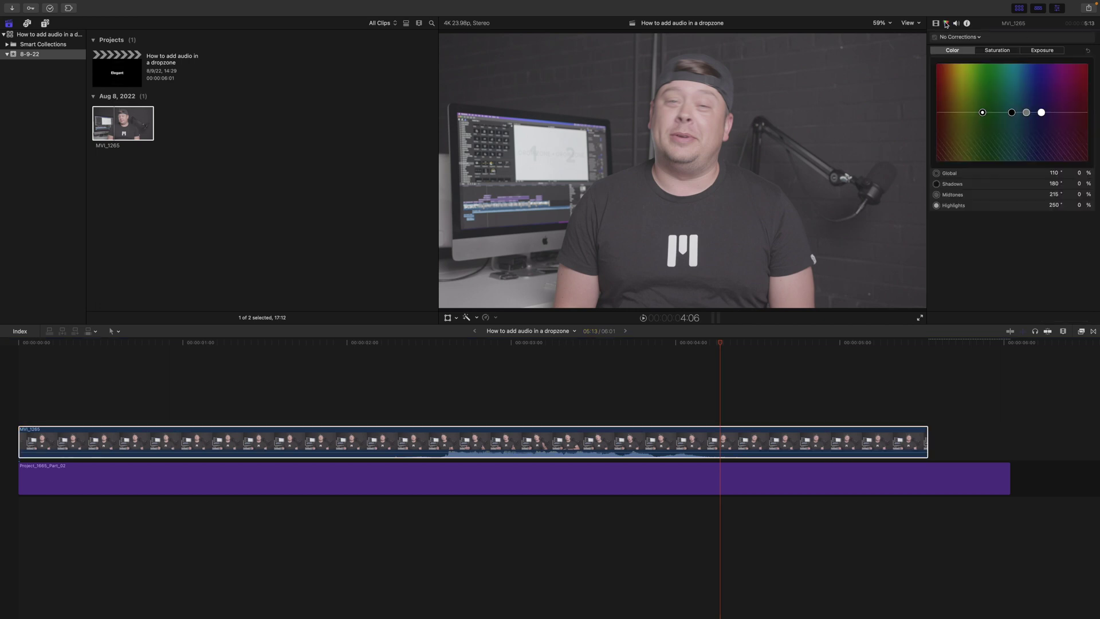
click(1054, 52)
drag(1023, 116, 1024, 155)
drag(1066, 112, 1021, 102)
Raise MVI_1265's midtone saturation to 21% and reselect the clip
click(997, 51)
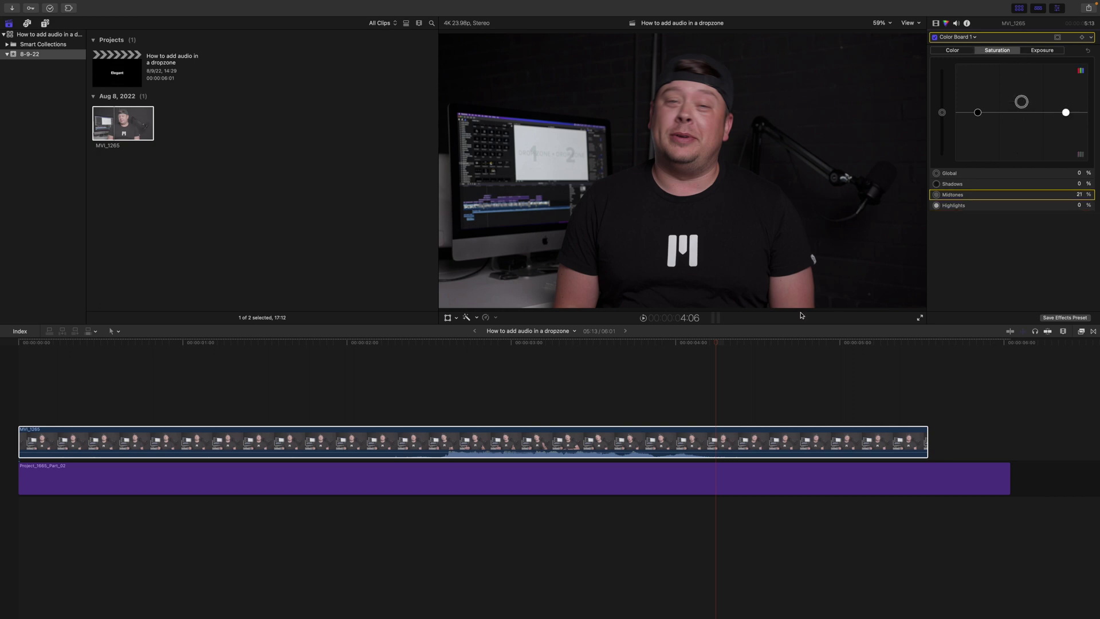
click(702, 367)
click(526, 364)
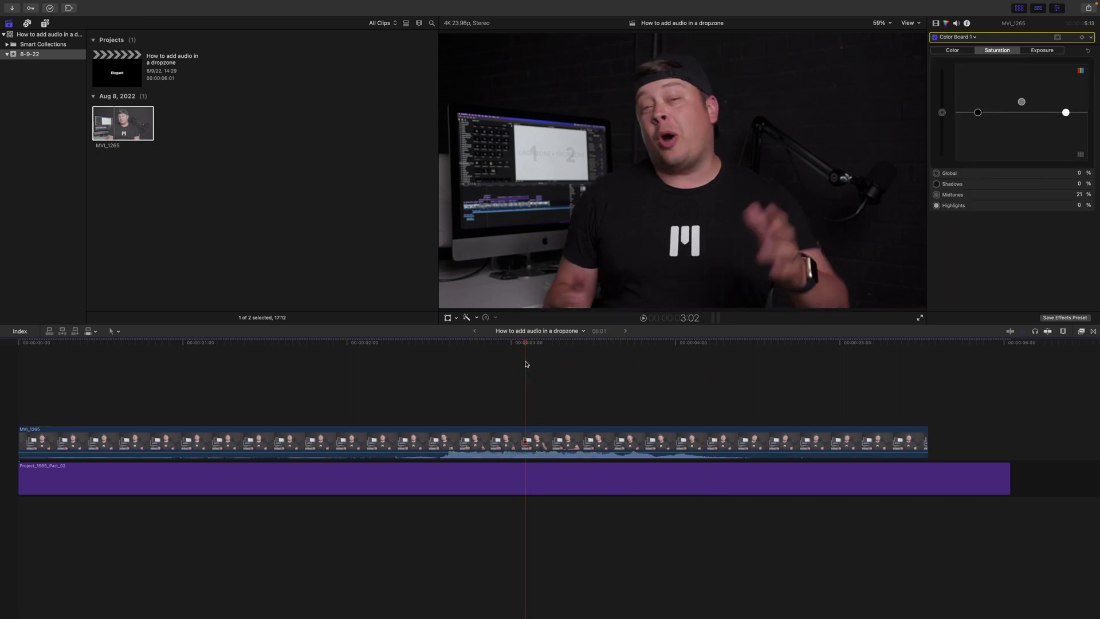
click(489, 367)
key(v)
click(479, 444)
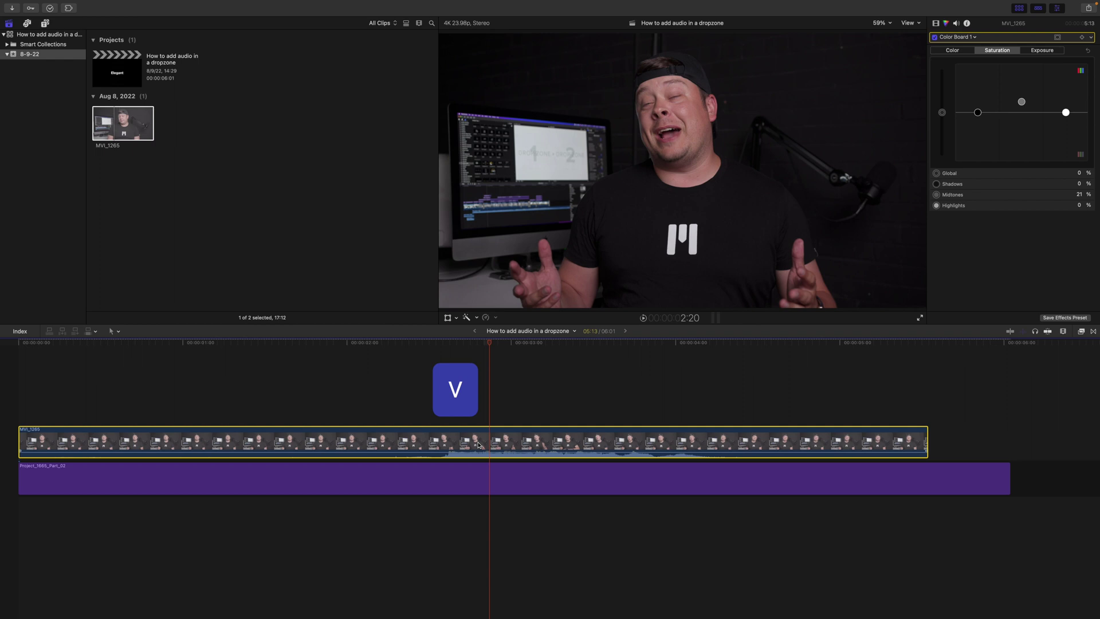
Disable MVI_1265 and mark the title at 3:08, where the drop zone begins
key(v)
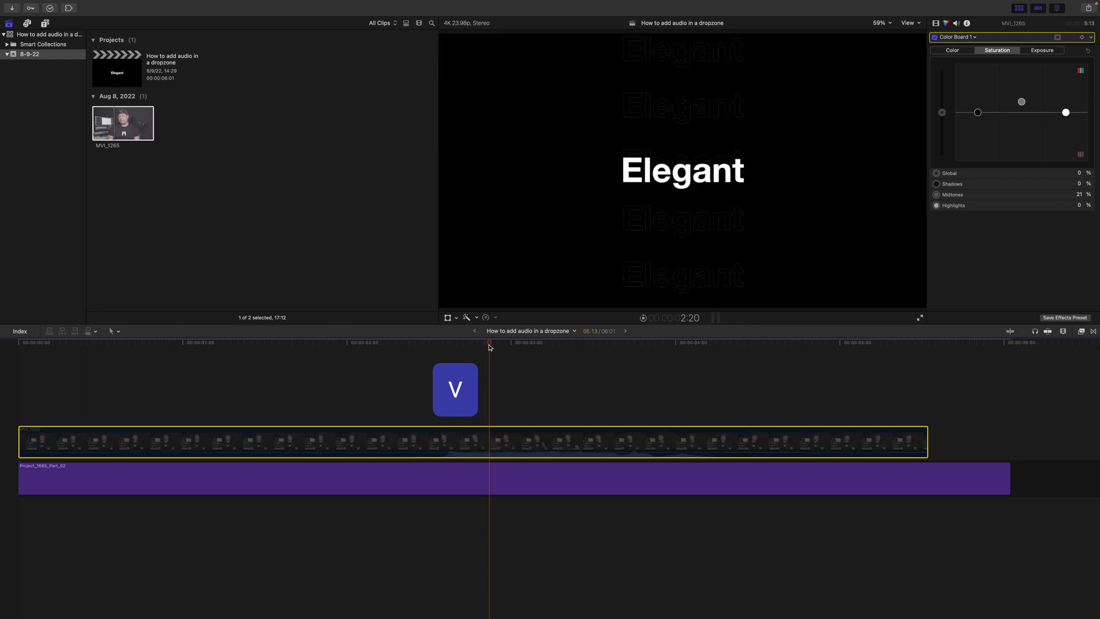
drag(490, 346, 567, 348)
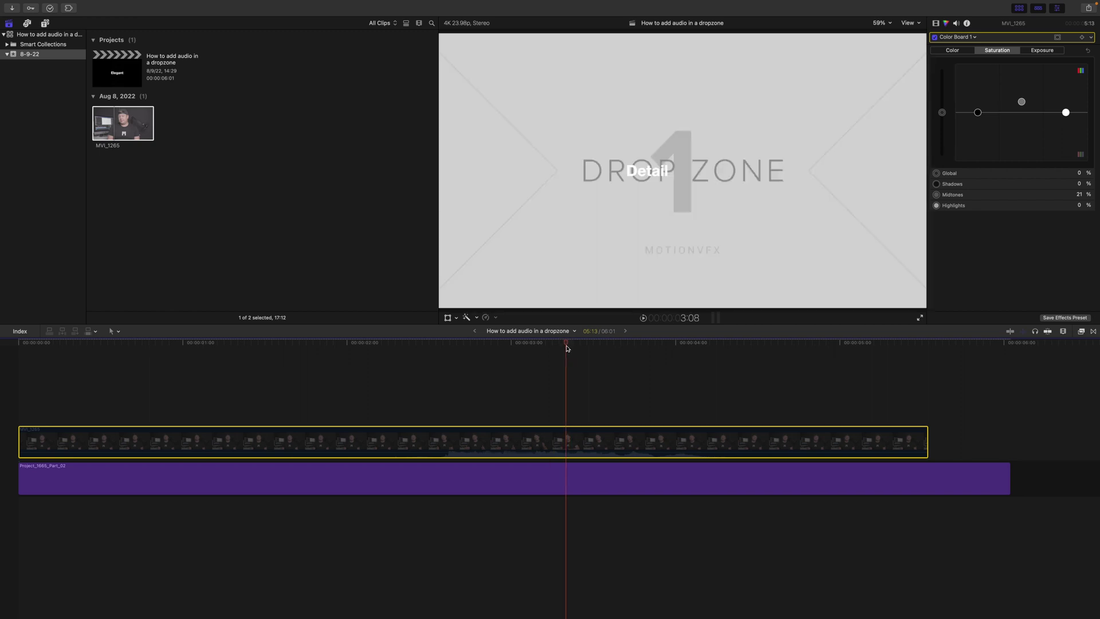
click(567, 479)
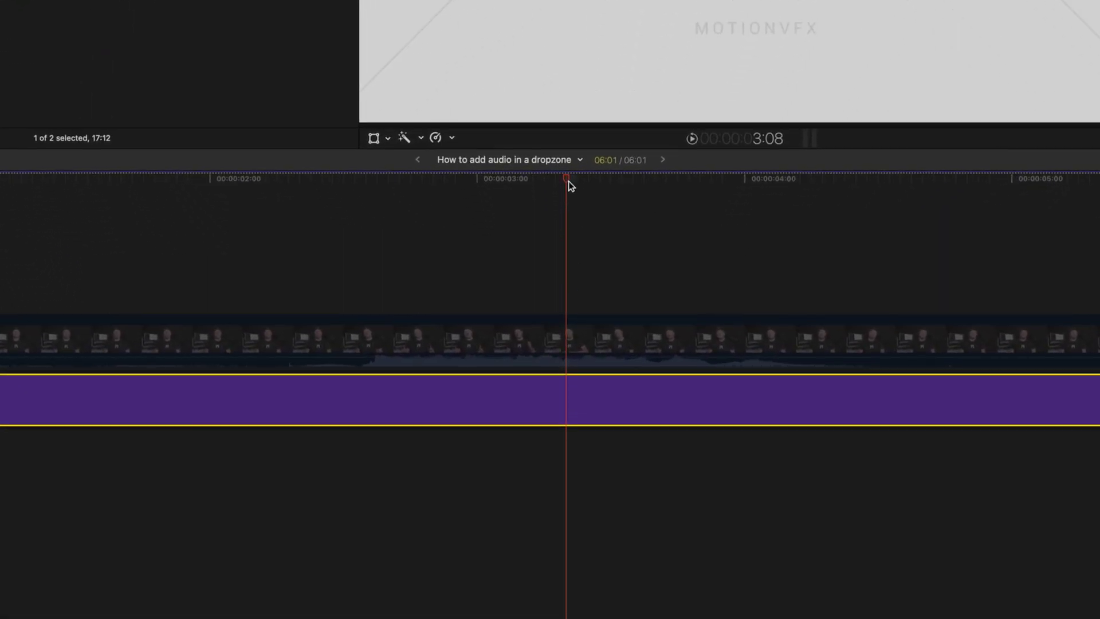
key(m)
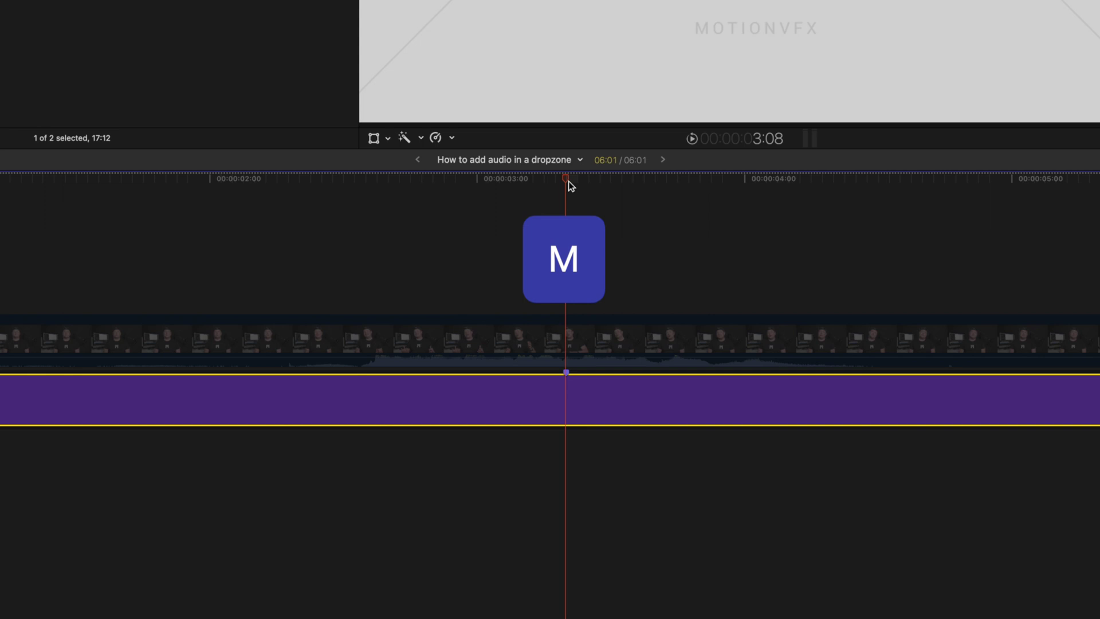
Shift the talking-head clip later and place it beneath the title clip
click(541, 332)
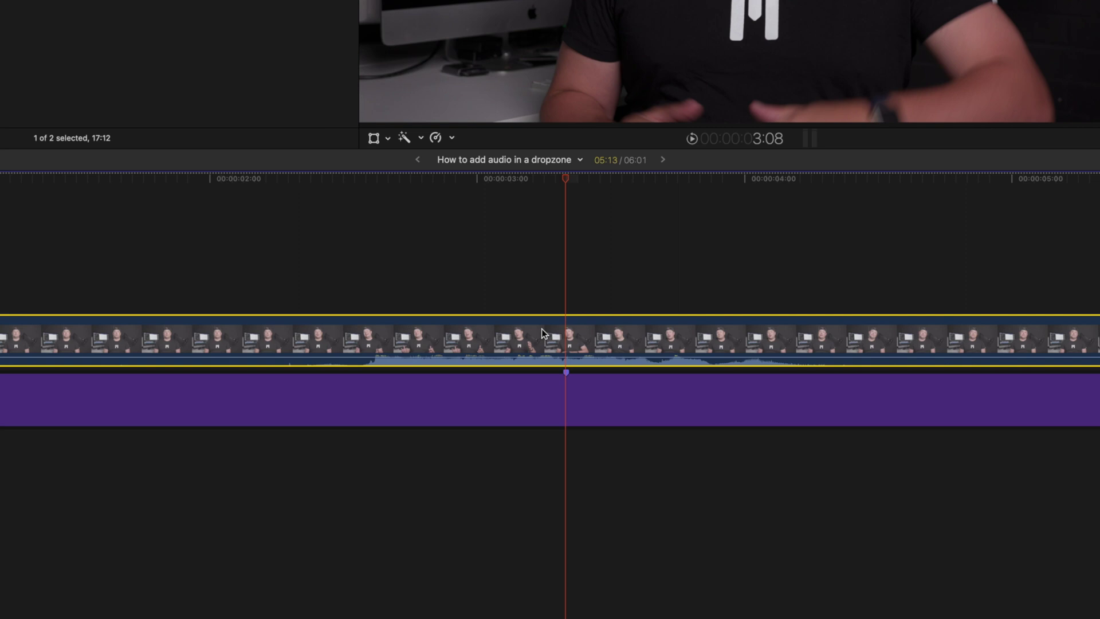
drag(482, 335, 686, 314)
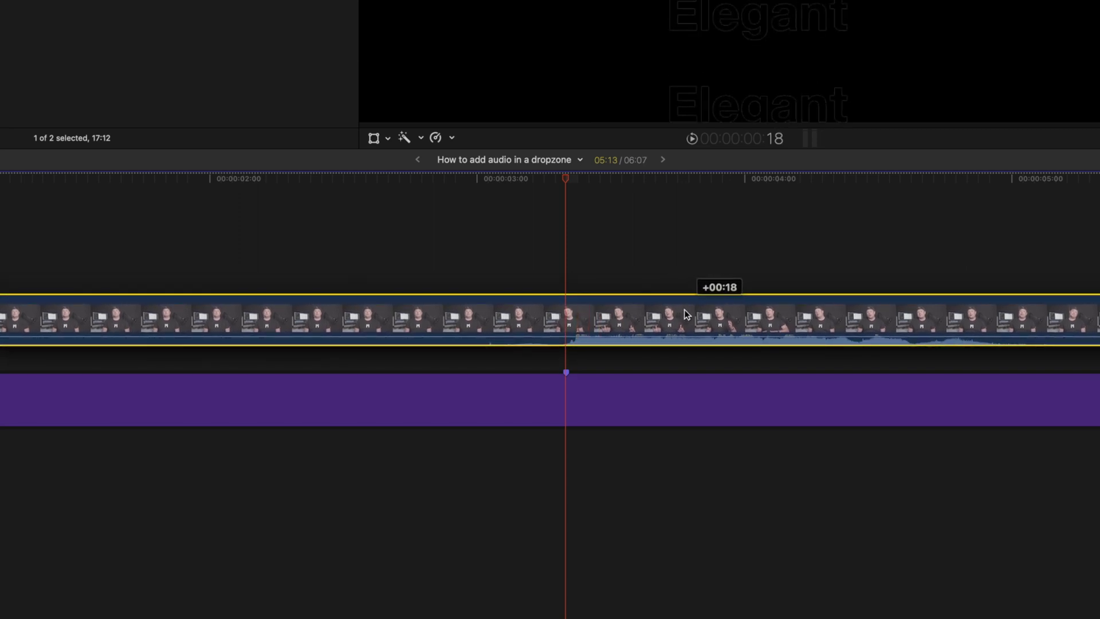
drag(686, 314, 686, 314)
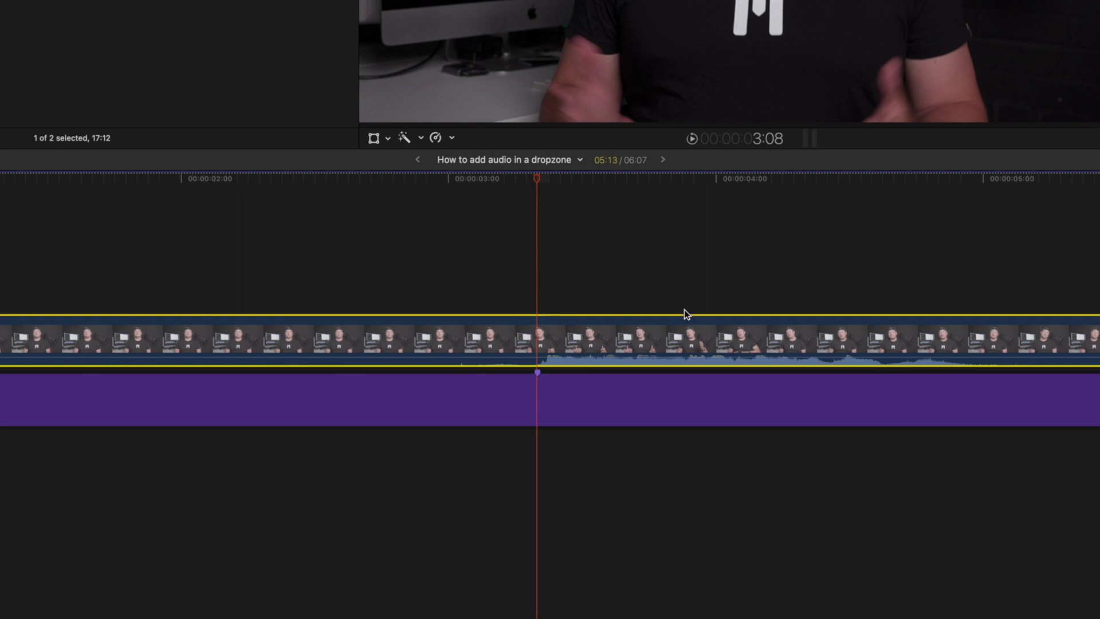
scroll(573, 332, left, 2)
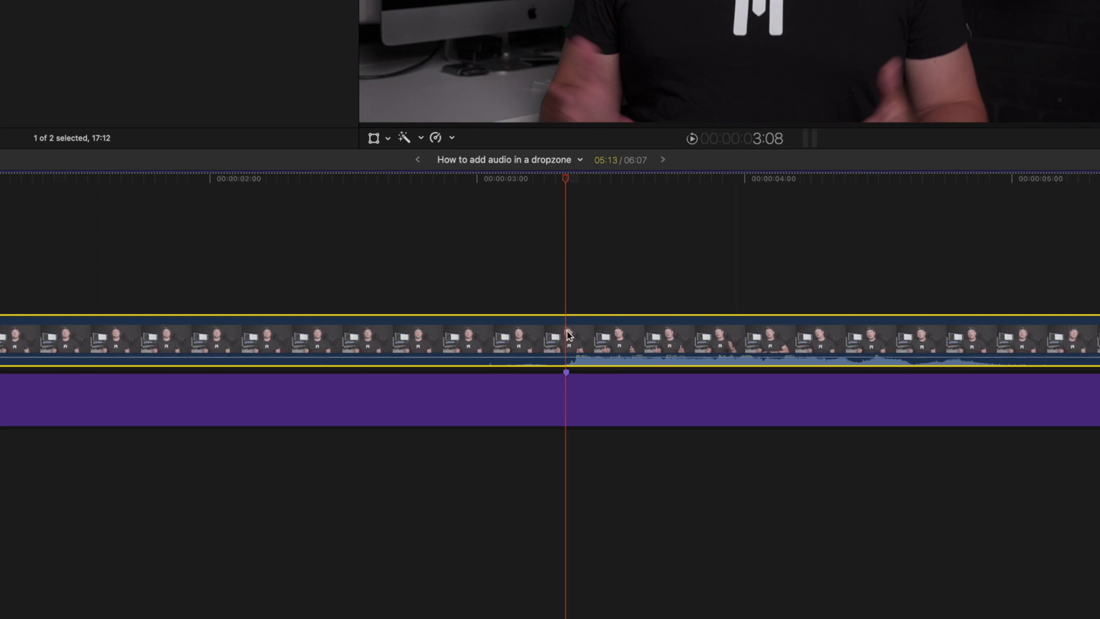
drag(569, 336, 571, 459)
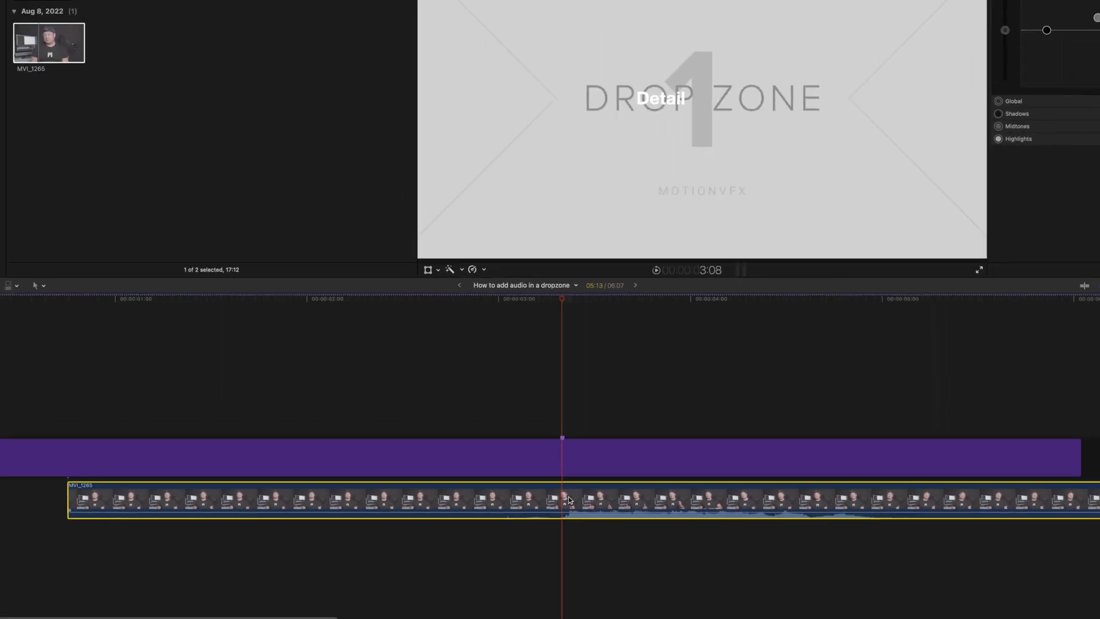
Search the Generators for 'c' and add the Custom generator below MVI_1265
click(45, 23)
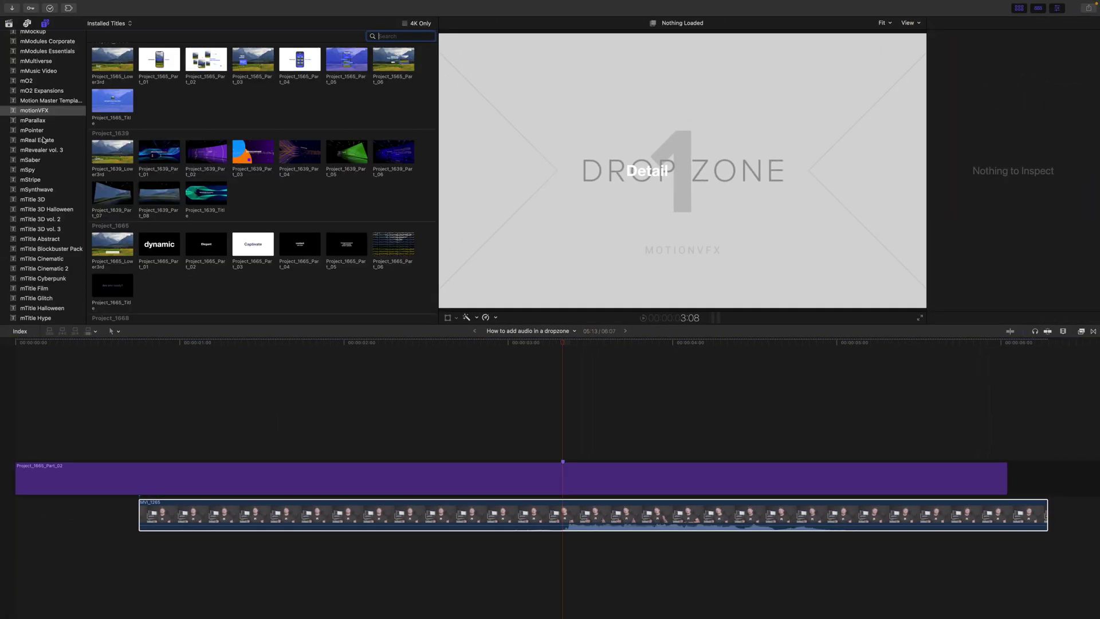
scroll(43, 143, down, 5)
scroll(44, 150, down, 6)
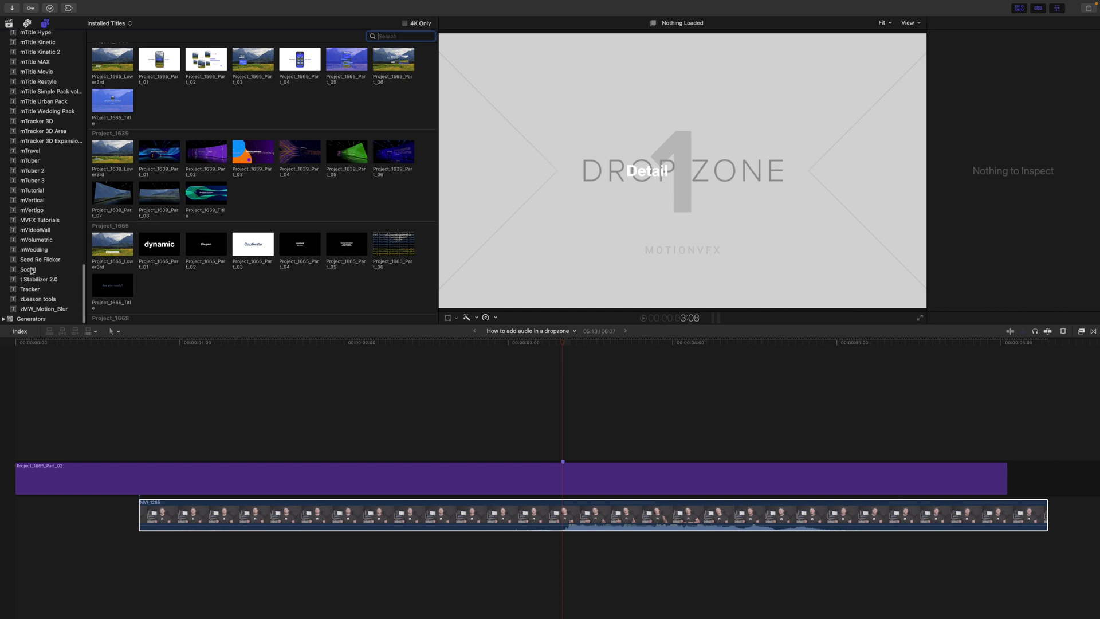
click(9, 319)
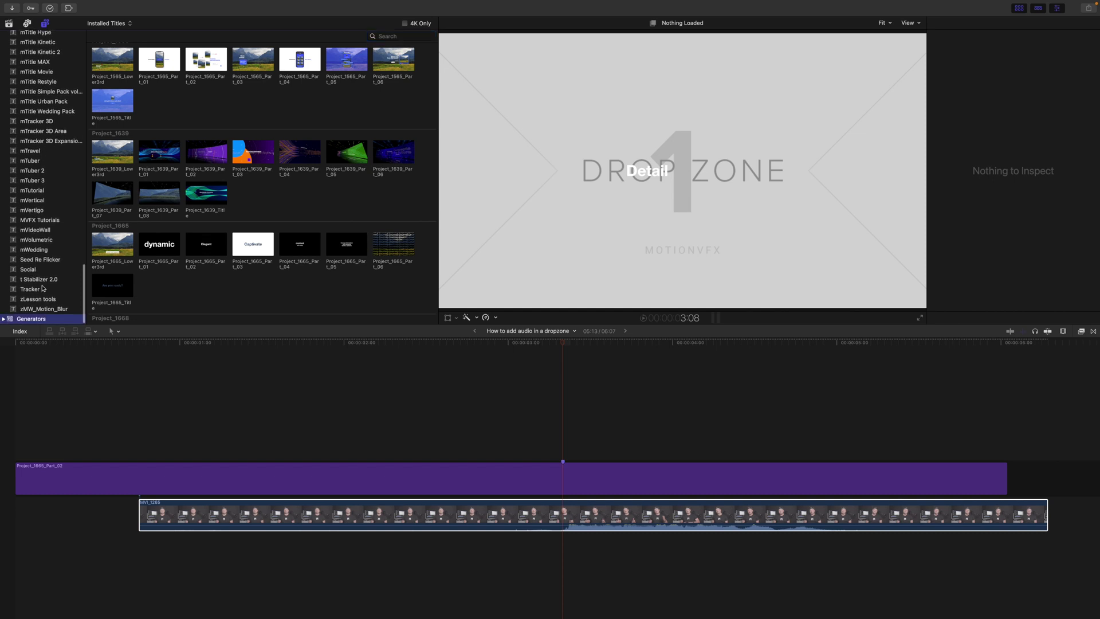
click(401, 36)
text(cust)
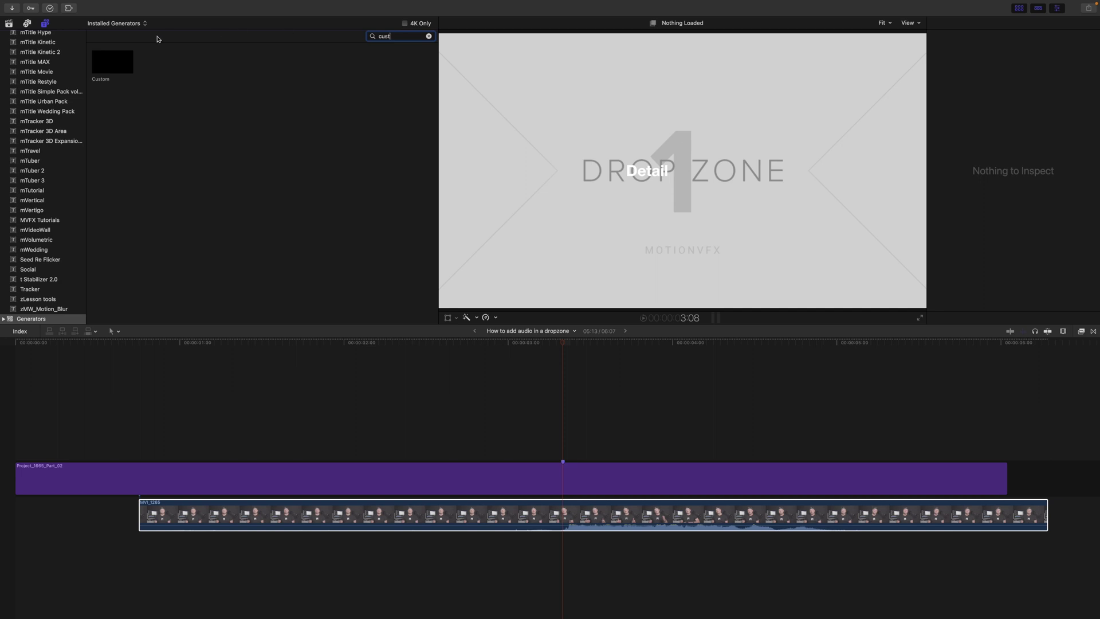
drag(121, 63, 24, 547)
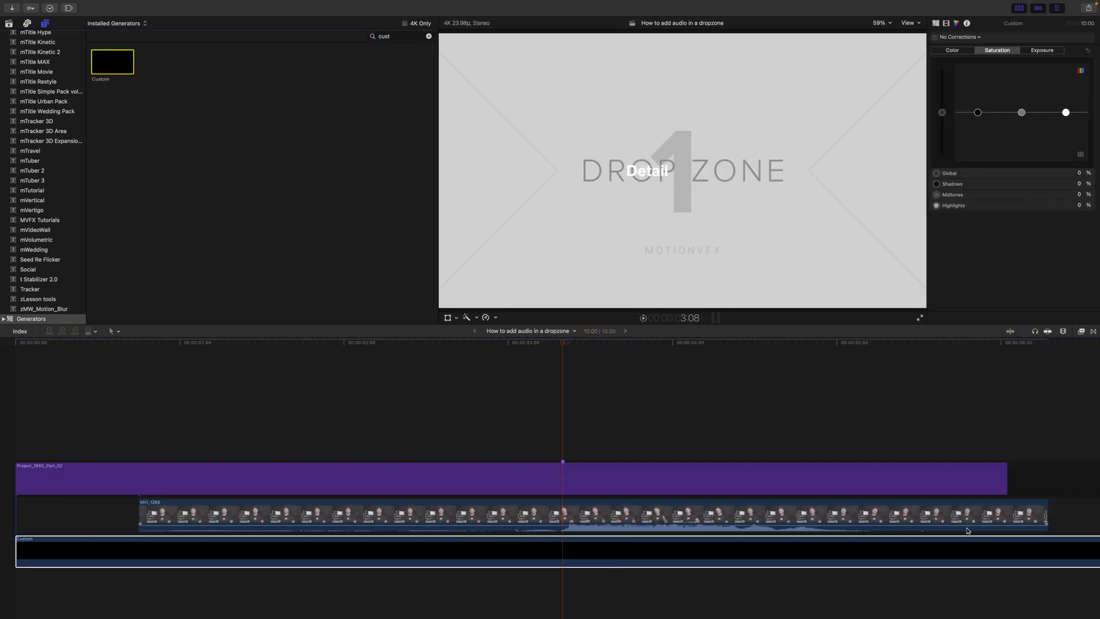
Cut the Custom clip where MVI_1265 begins and delete the leftover right piece
key(b)
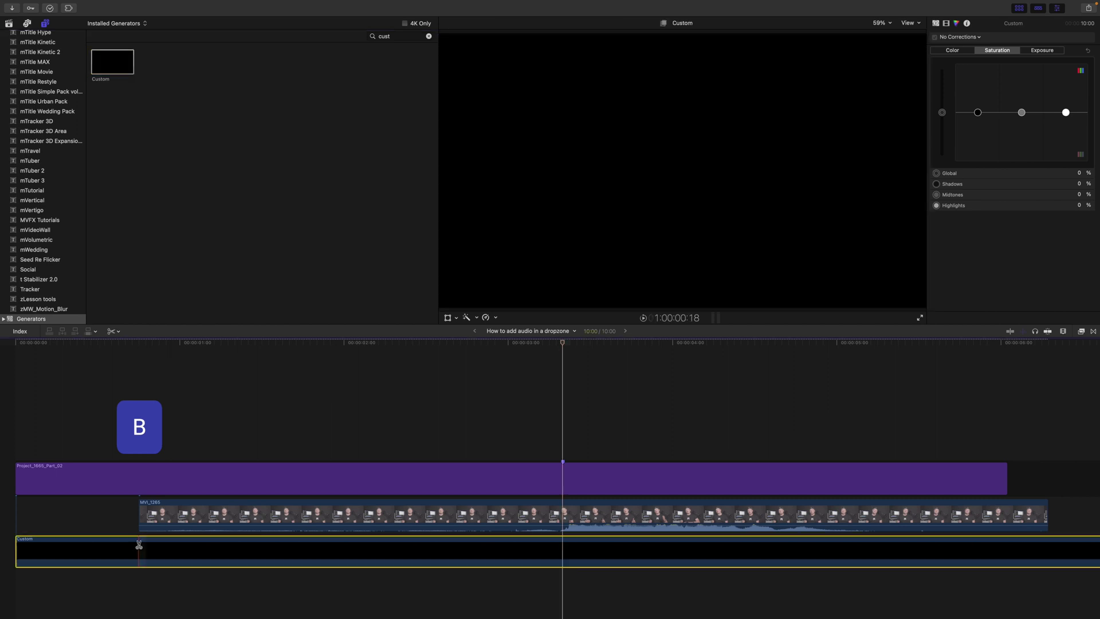
click(138, 545)
key(Delete)
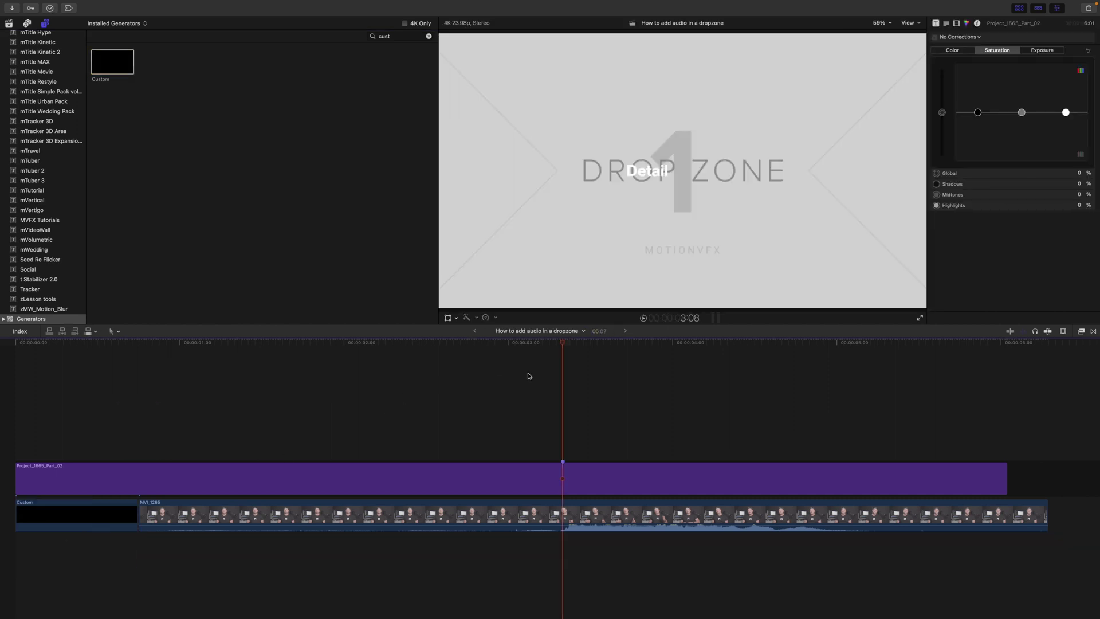
Group the black Custom clip and MVI_1265 into a compound clip, keeping the default name
drag(565, 347, 567, 388)
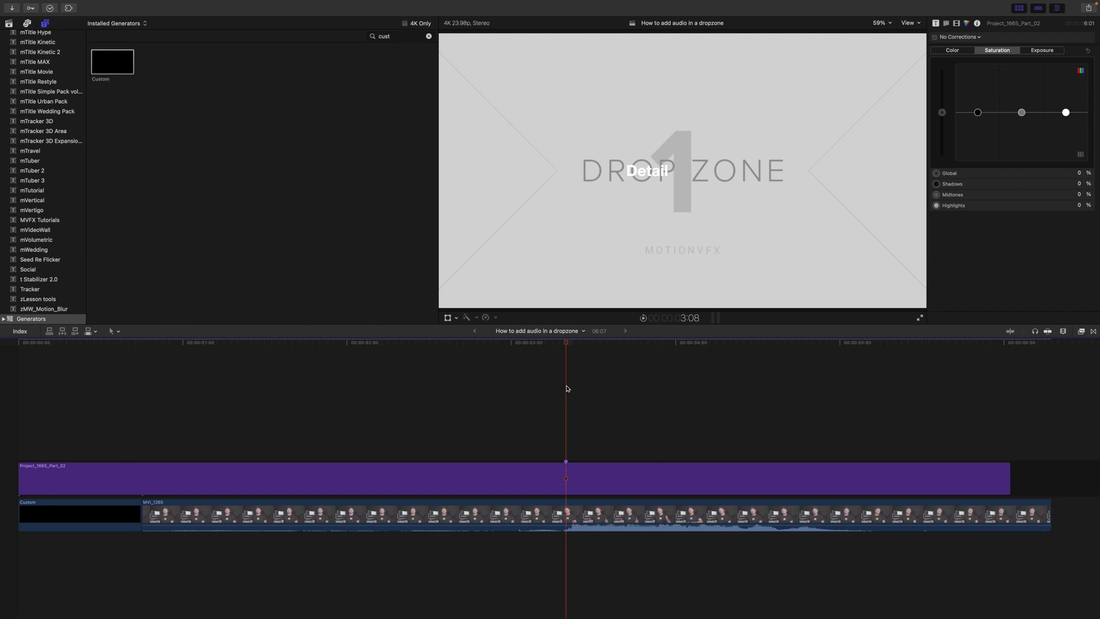
drag(195, 557, 107, 522)
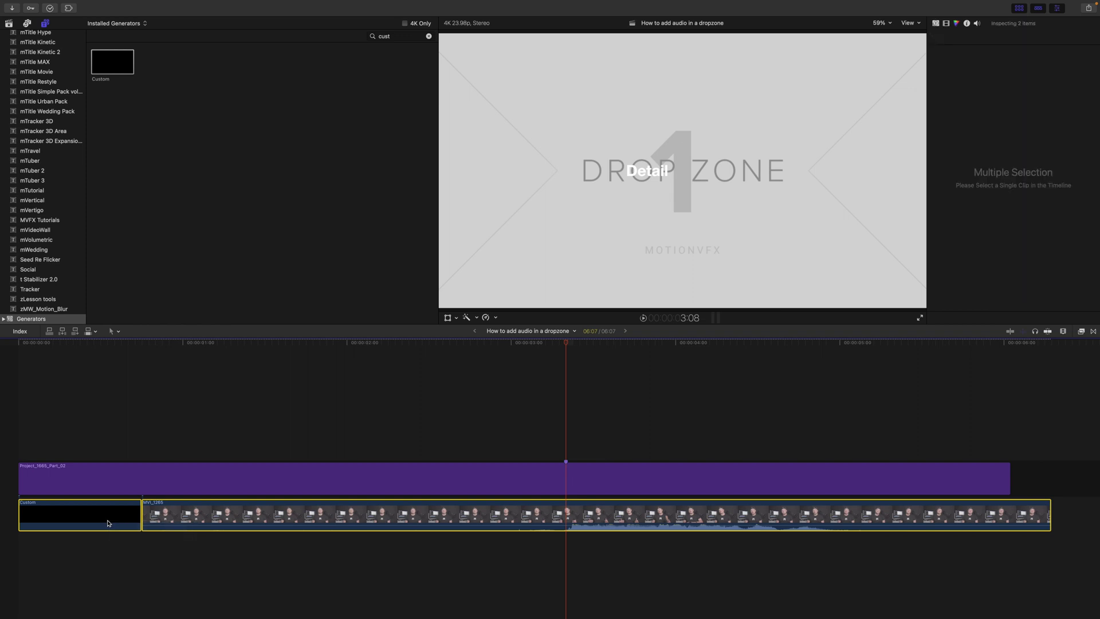
key(alt+g)
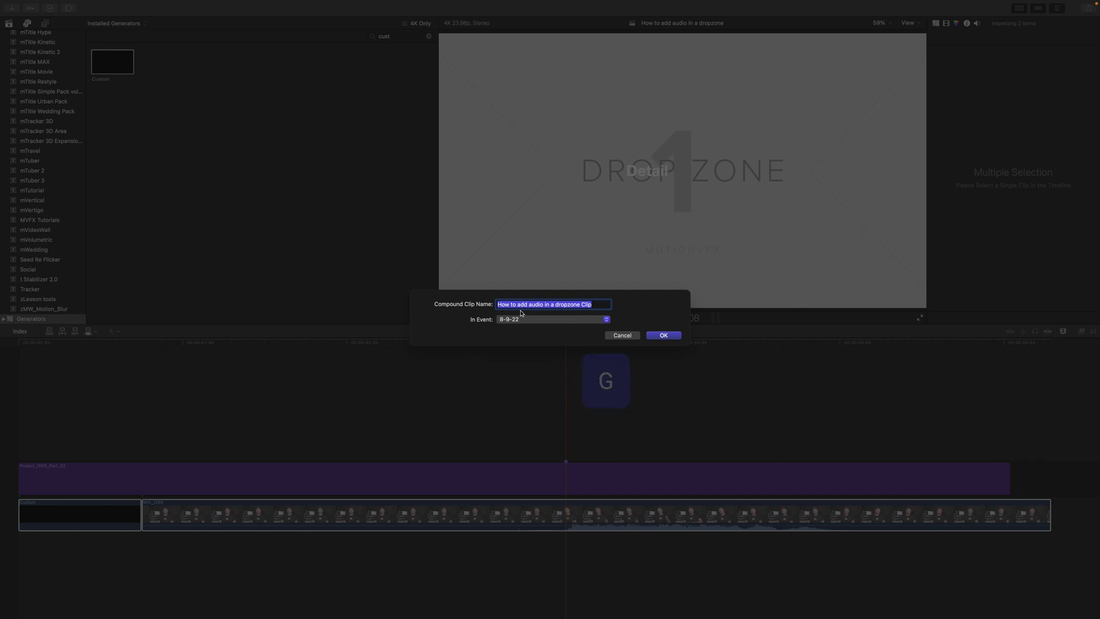
click(663, 334)
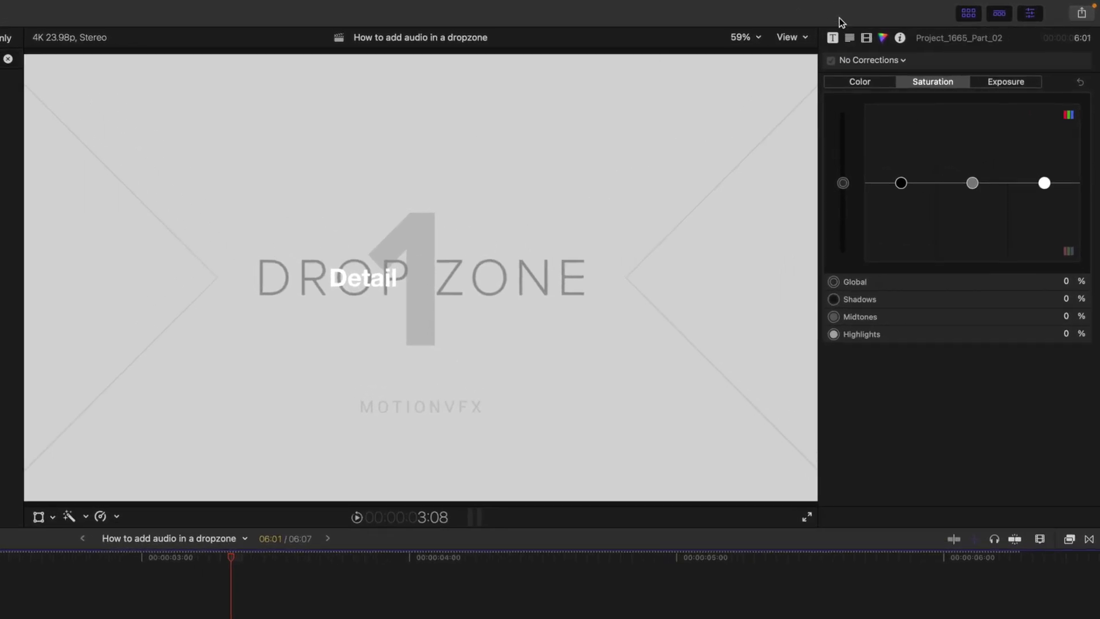
Use the 'How to add audio in a dropzone Clip' compound clip as Drop Zone 1's source
click(833, 38)
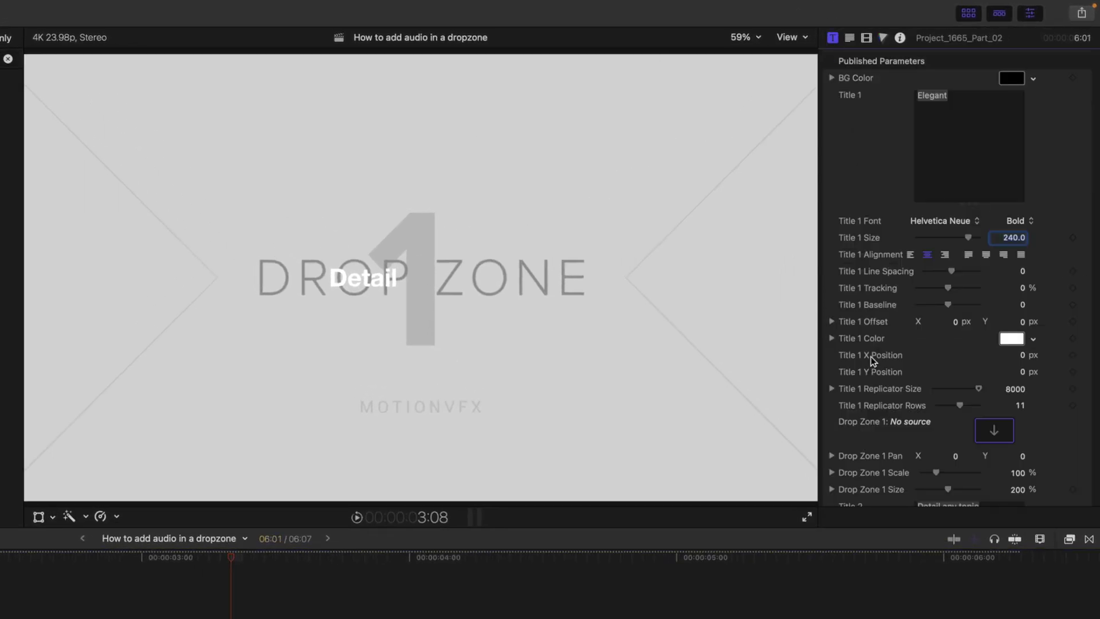
click(994, 430)
click(1019, 326)
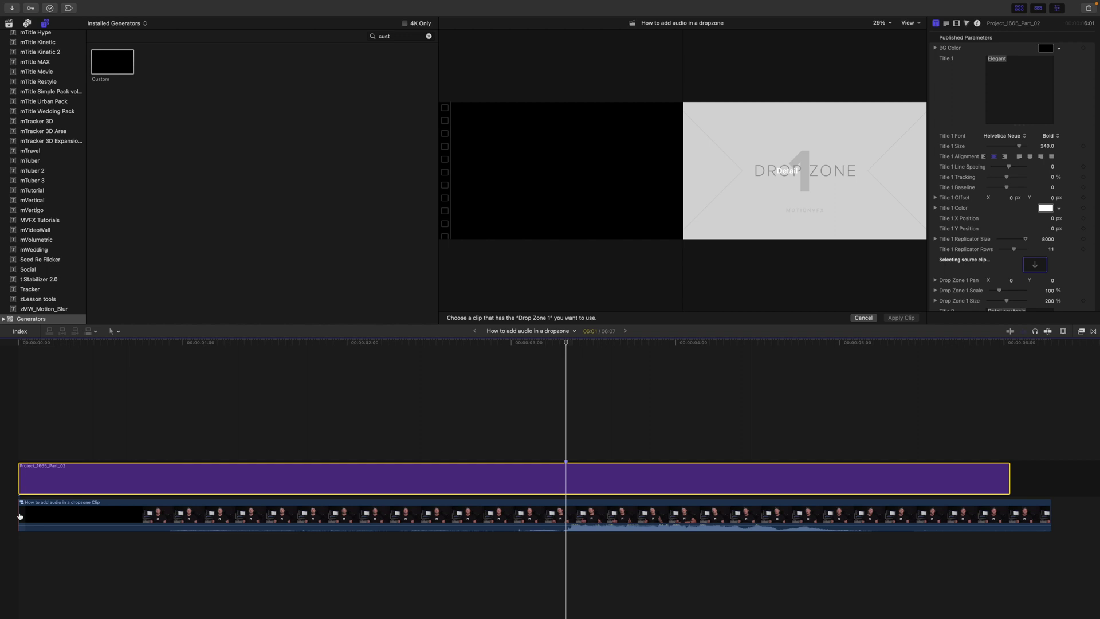
click(20, 516)
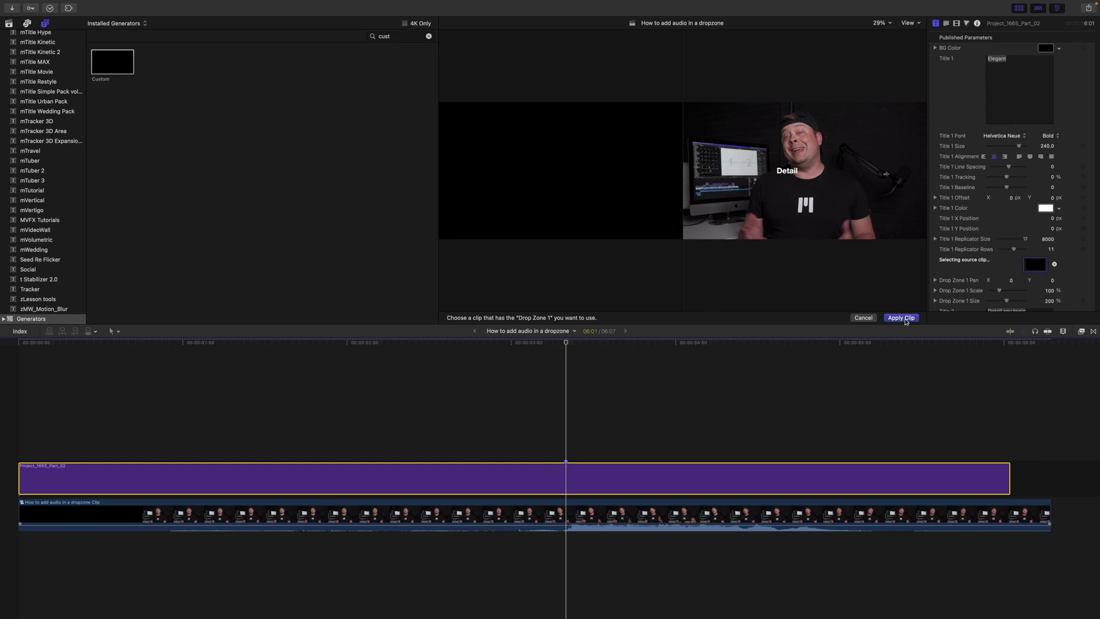
click(901, 318)
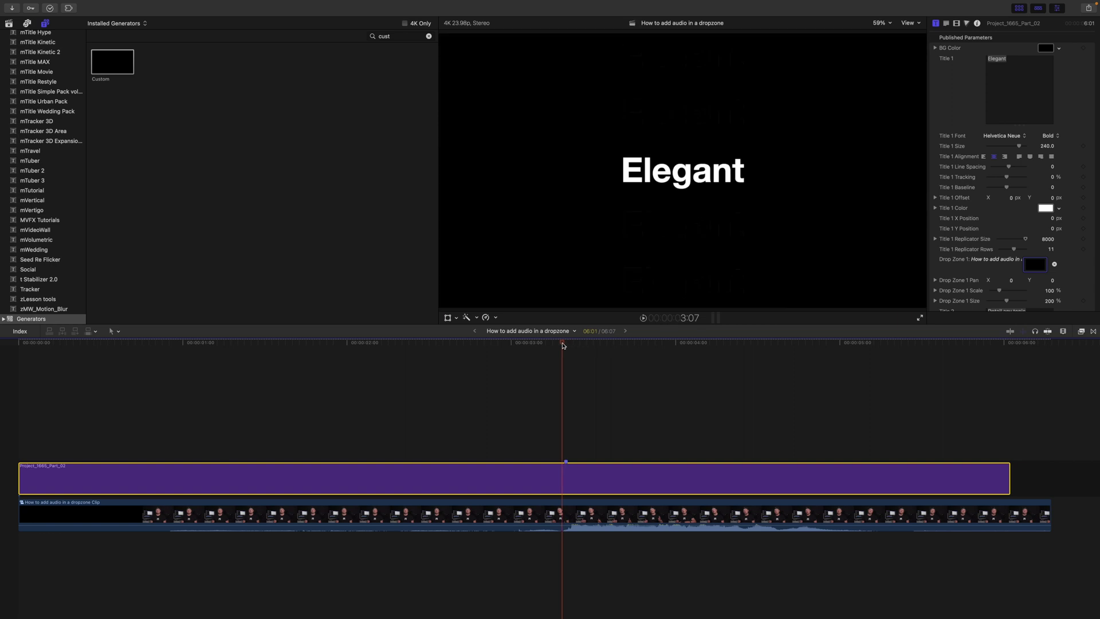
mouse_move(564, 344)
mouse_down()
mouse_move(532, 344)
mouse_move(823, 363)
mouse_move(566, 363)
mouse_up()
Set the compound clip's Compositing Opacity to 0%, then return the playhead to about 2:12
click(566, 516)
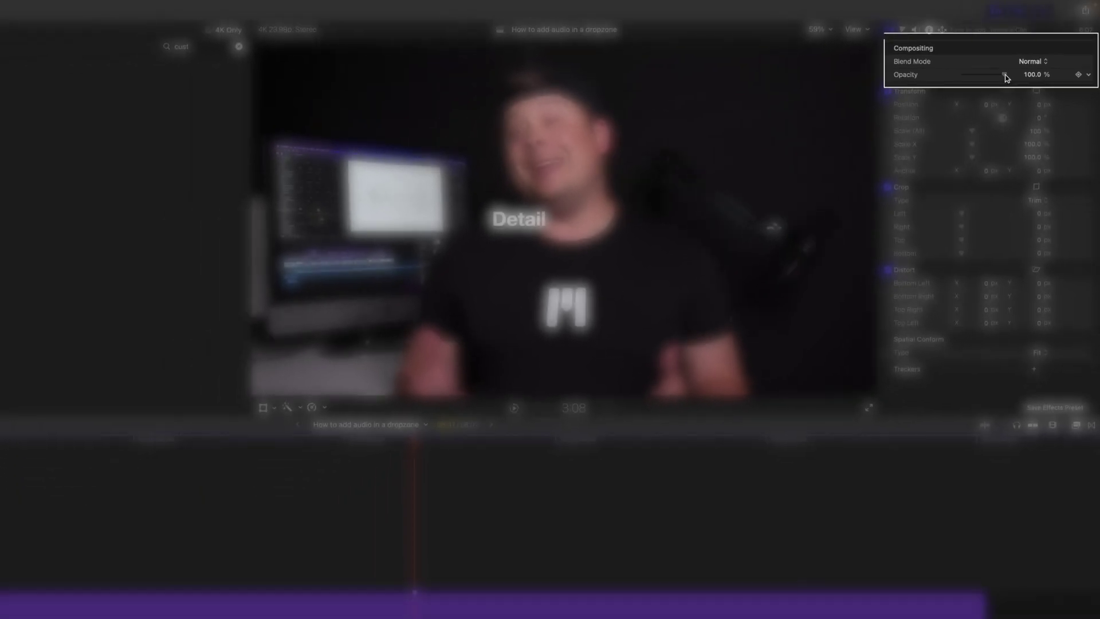
drag(990, 85, 916, 91)
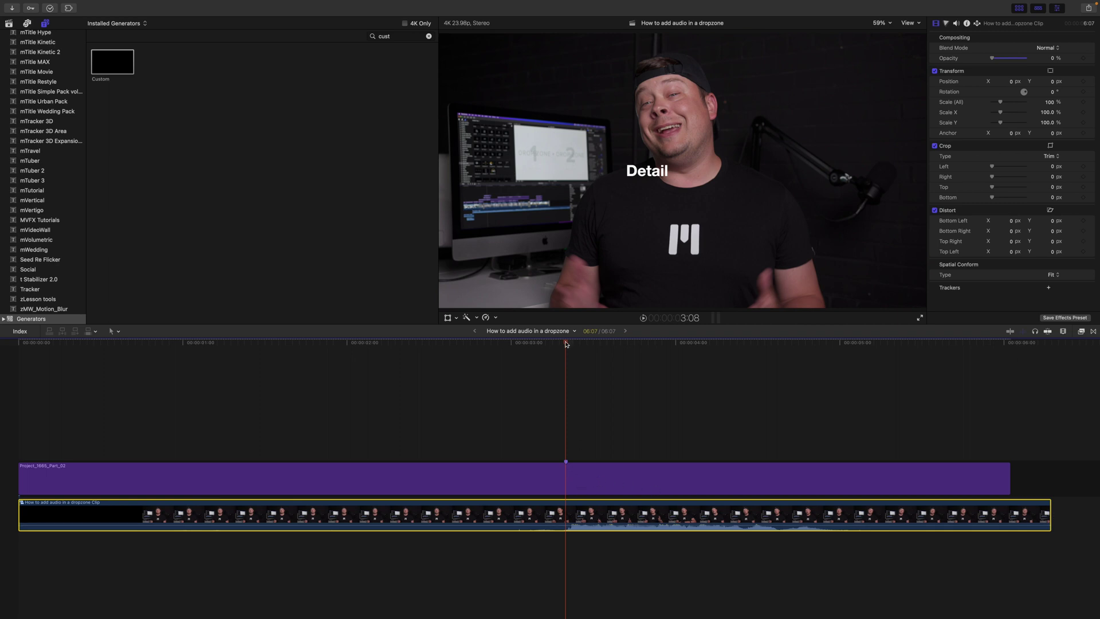
drag(566, 344, 433, 350)
key(space)
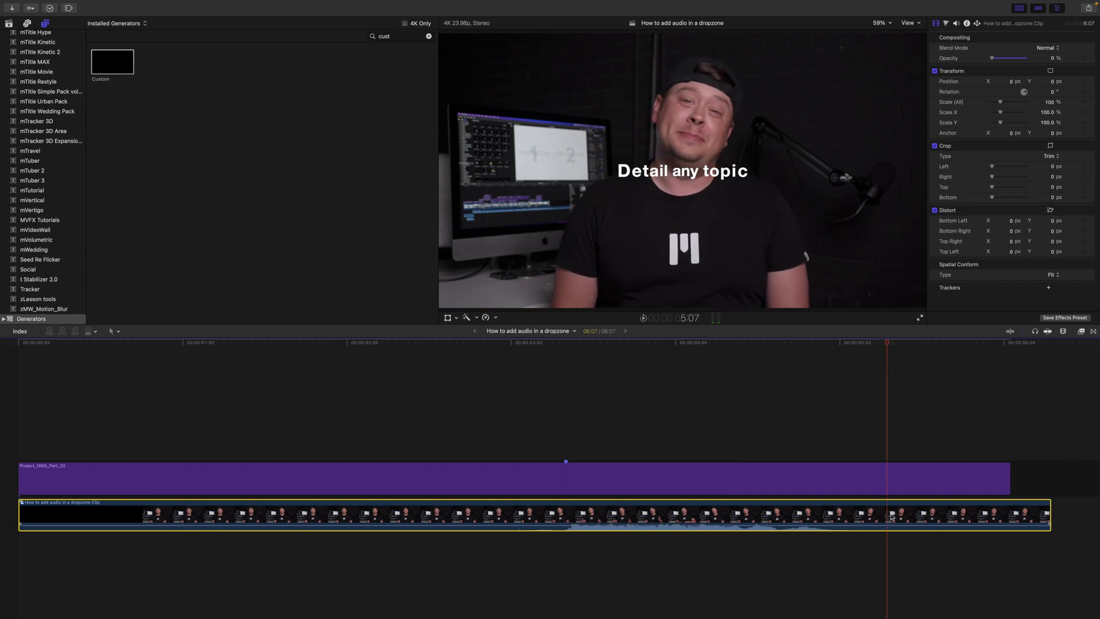
key(v)
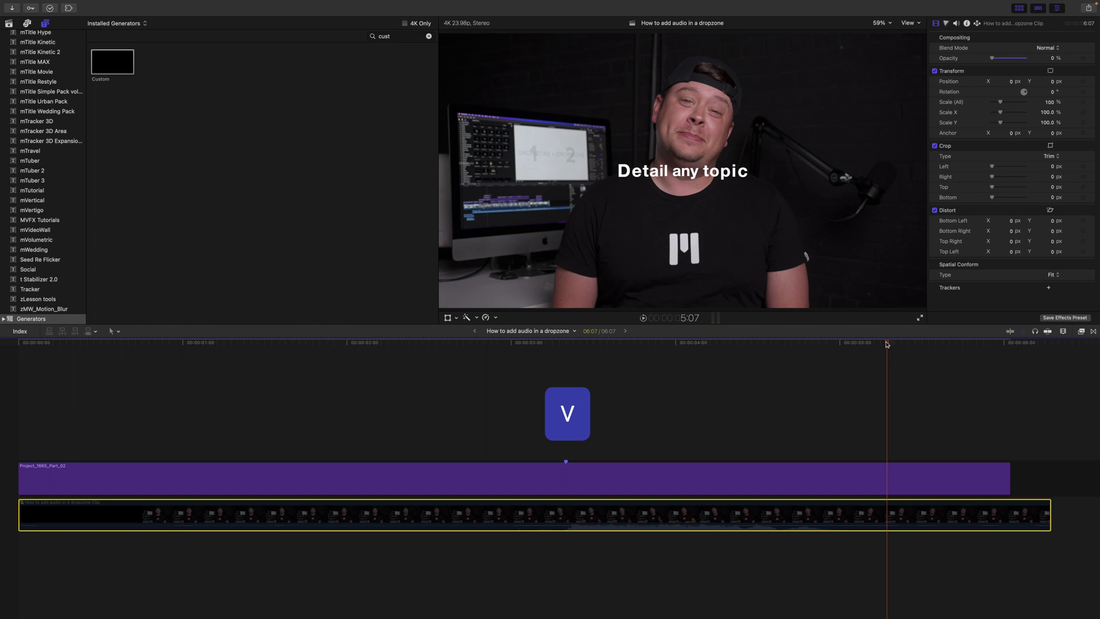
drag(888, 343, 438, 368)
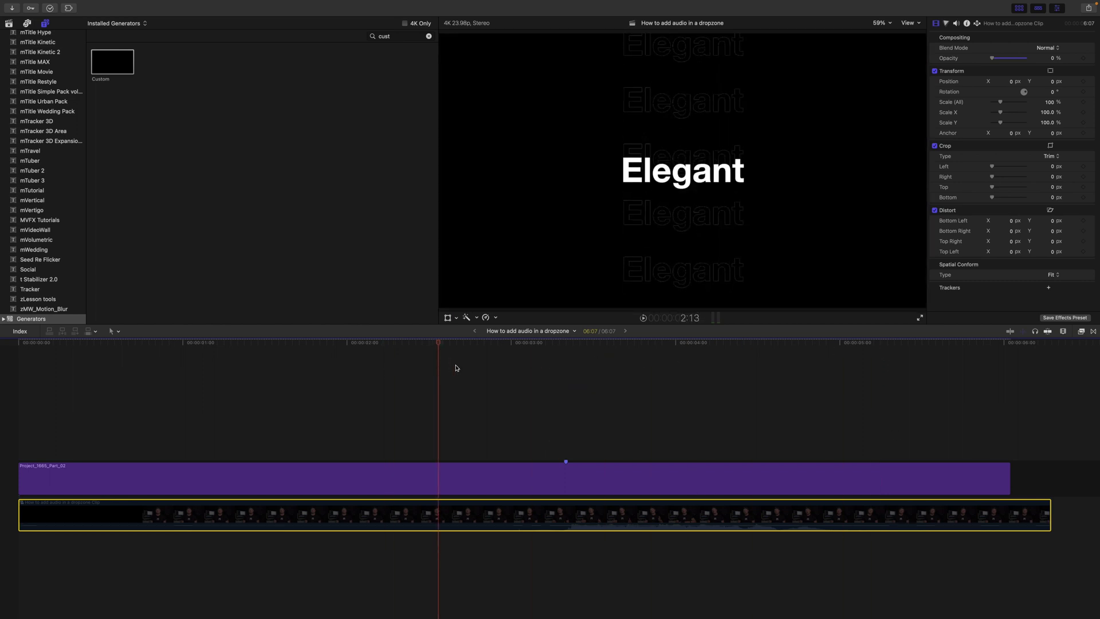
key(space)
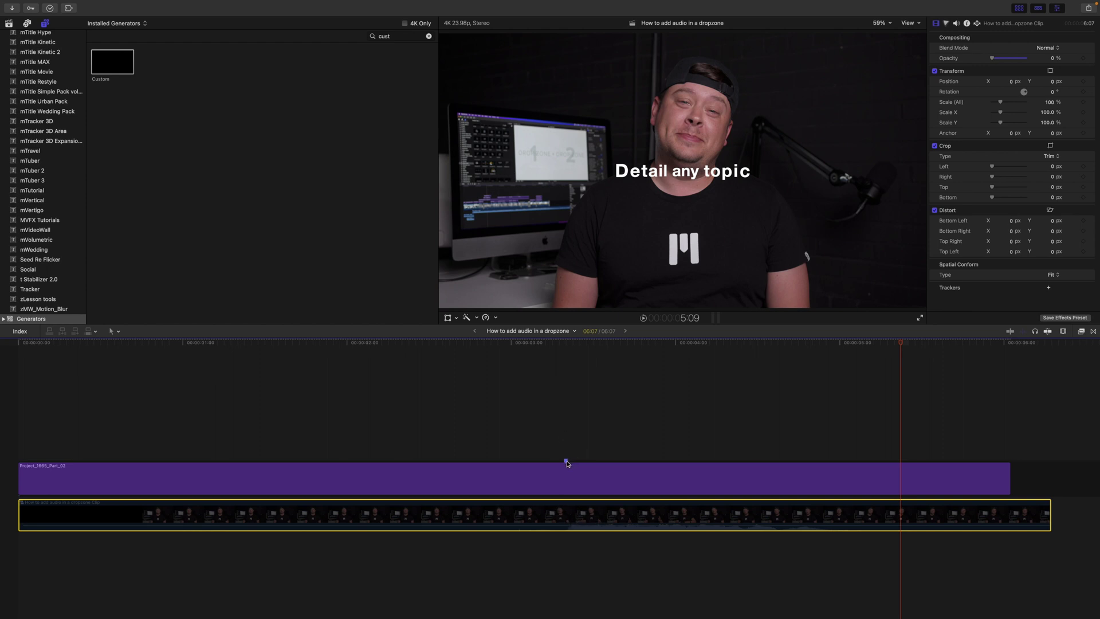
key(v)
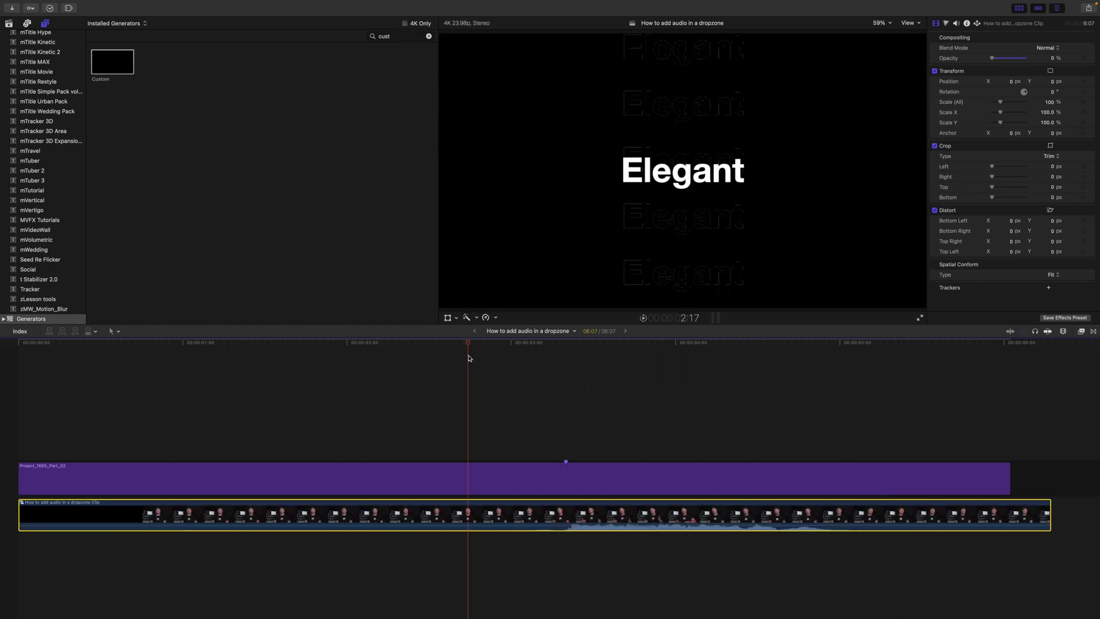
key(space)
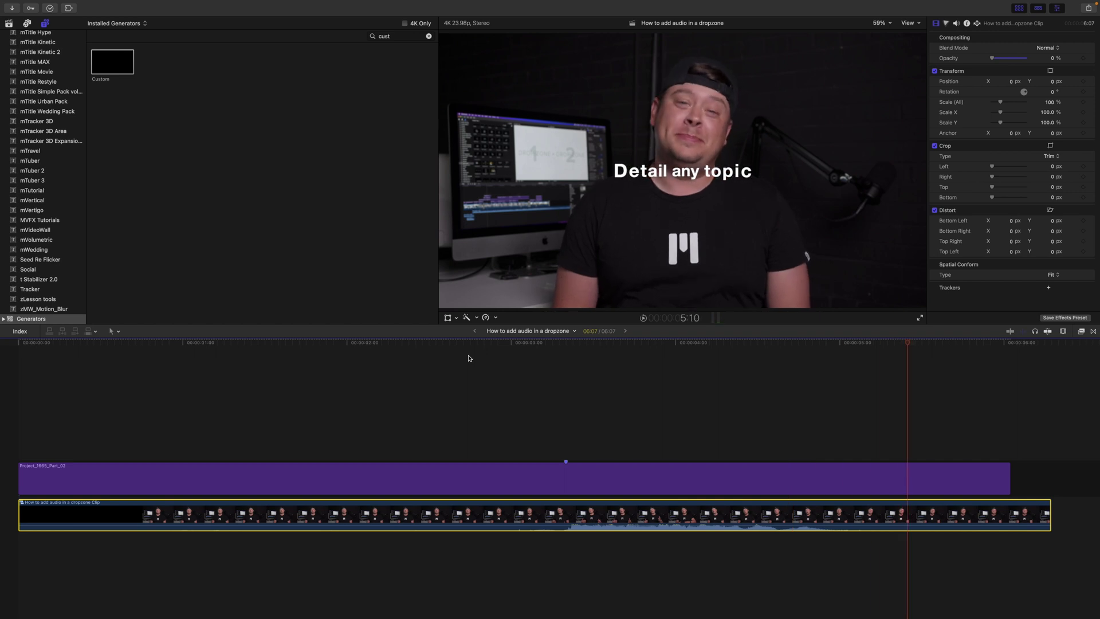
drag(909, 342, 543, 385)
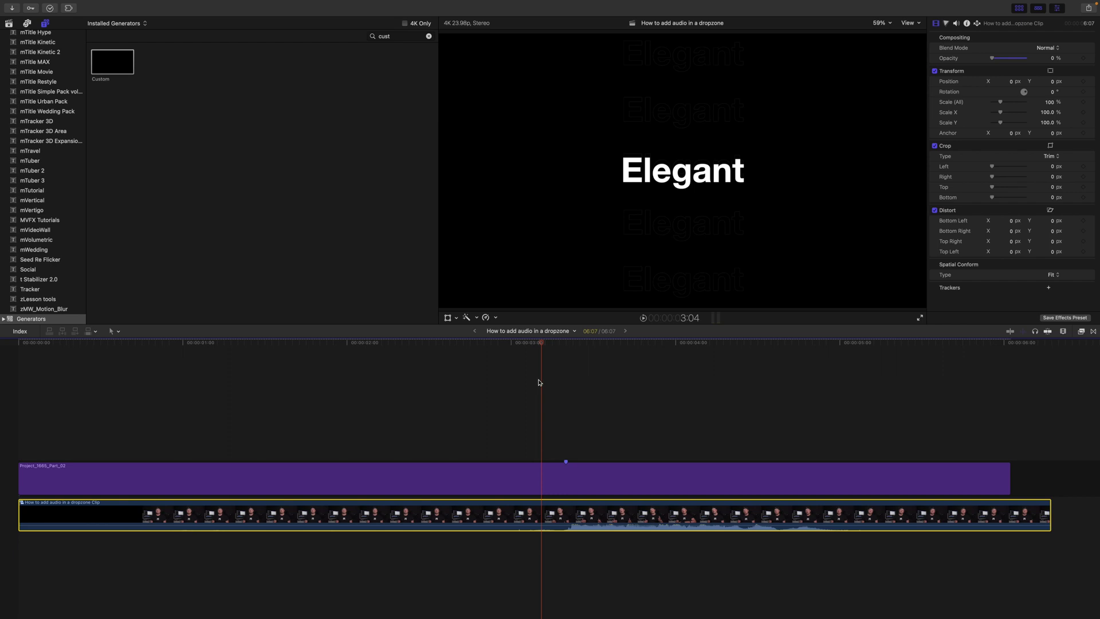